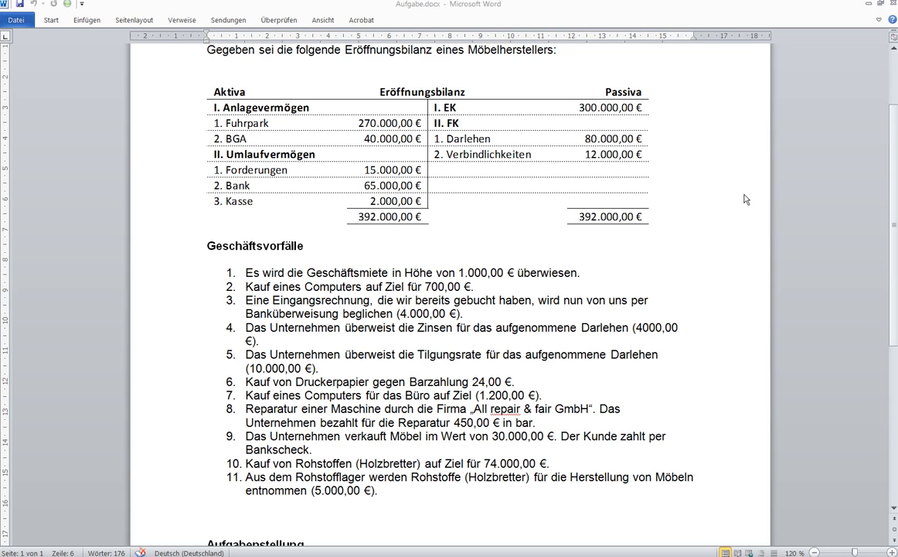
# Review the expense account descriptions in the Mappe3 workbook, marking them from Rohstoffe to Büromaterial, and return to the Word task document
pyautogui.hotkey('alt', 'Tab')
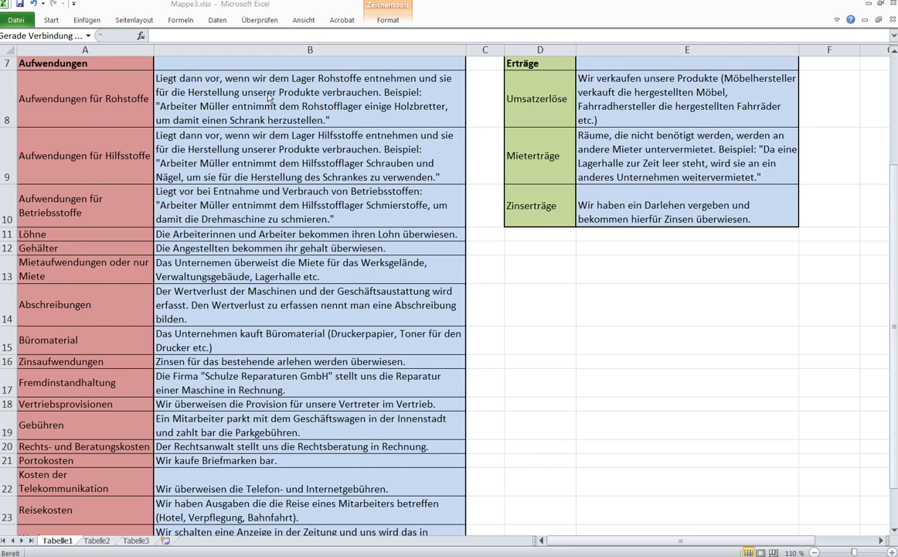
pyautogui.click(223, 85)
pyautogui.moveTo(224, 93); pyautogui.dragTo(343, 338)
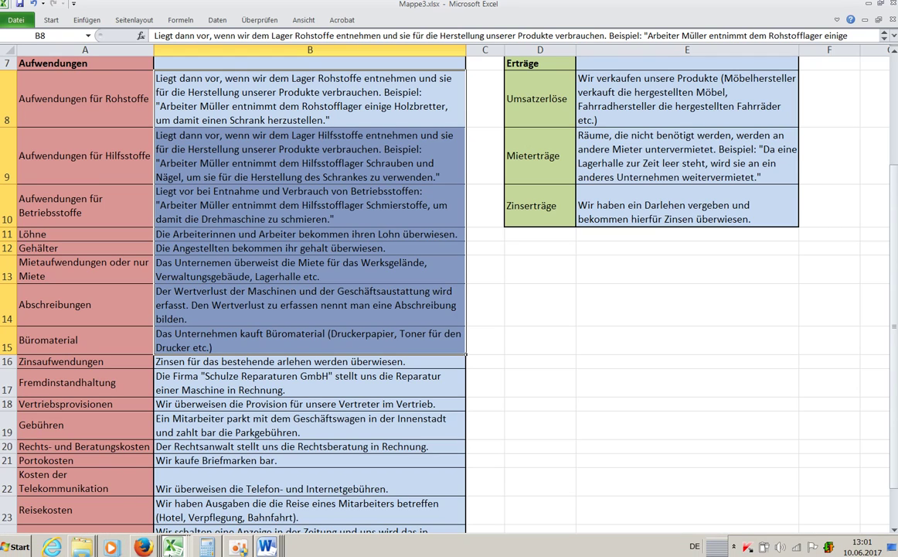
pyautogui.click(267, 548)
pyautogui.click(302, 473)
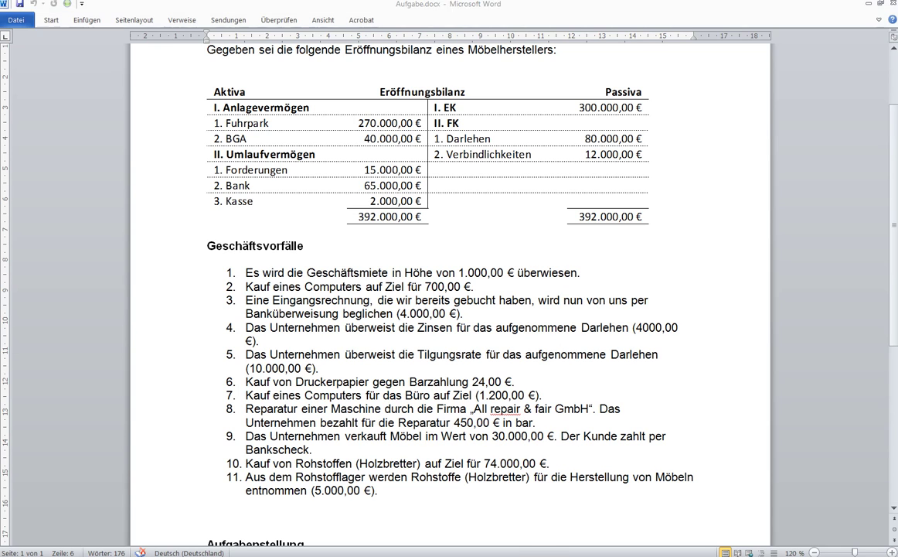
# In the Tabelle von Mappe43 workbook, set Bank to 64.000,00 € for the rent transfer and mark it with the red arrow
pyautogui.hotkey('alt', 'Tab')
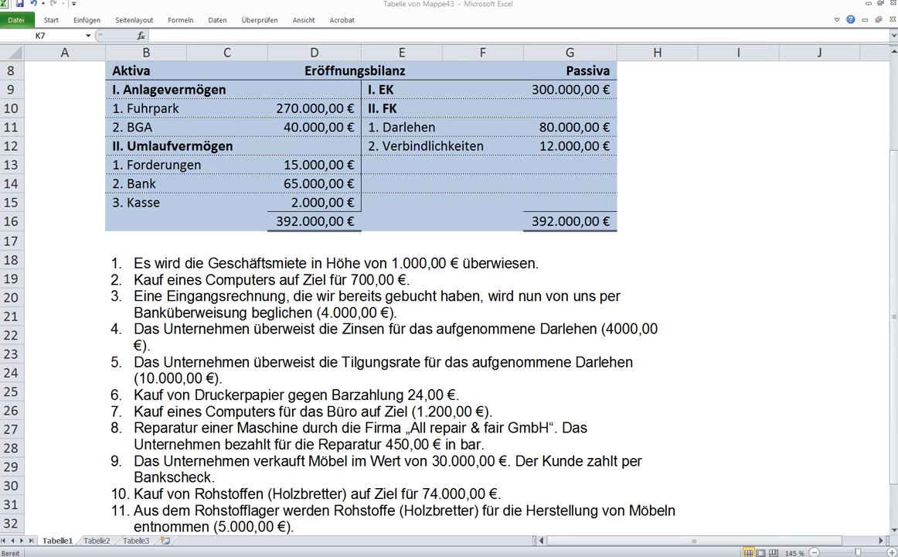
pyautogui.click(657, 202)
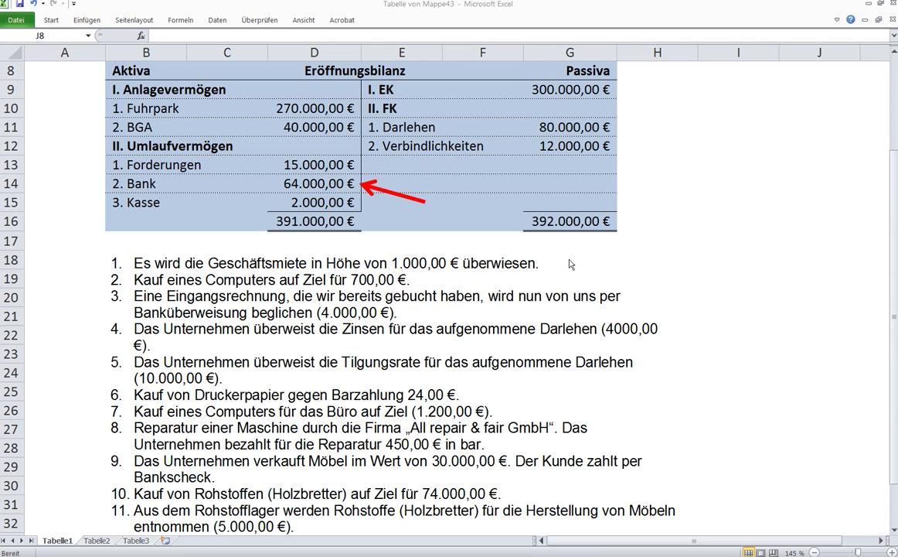
# In the Mappe3 workbook, point the red arrow at the Mietaufwendungen row of the expense table
pyautogui.moveTo(164, 551)
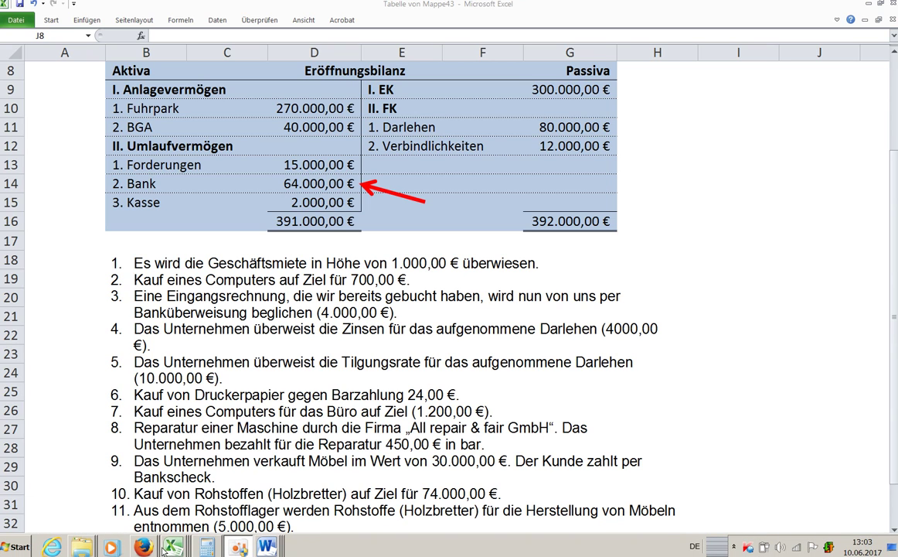
pyautogui.click(170, 486)
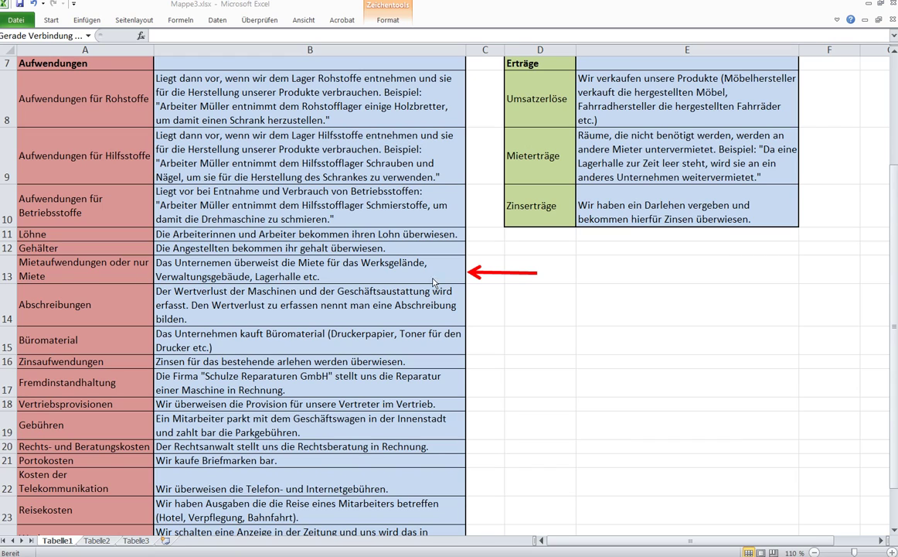
pyautogui.click(469, 273)
pyautogui.moveTo(490, 272); pyautogui.dragTo(474, 272)
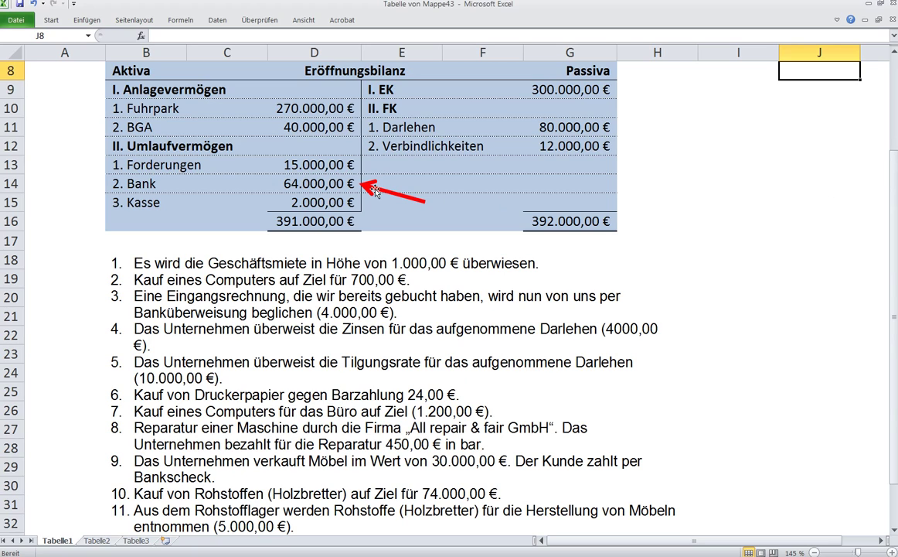
# In the balance sheet, set EK to 299.000,00 € and BGA to 40.700,00 €, moving the red arrow beside each changed position
pyautogui.moveTo(375, 192); pyautogui.dragTo(646, 108)
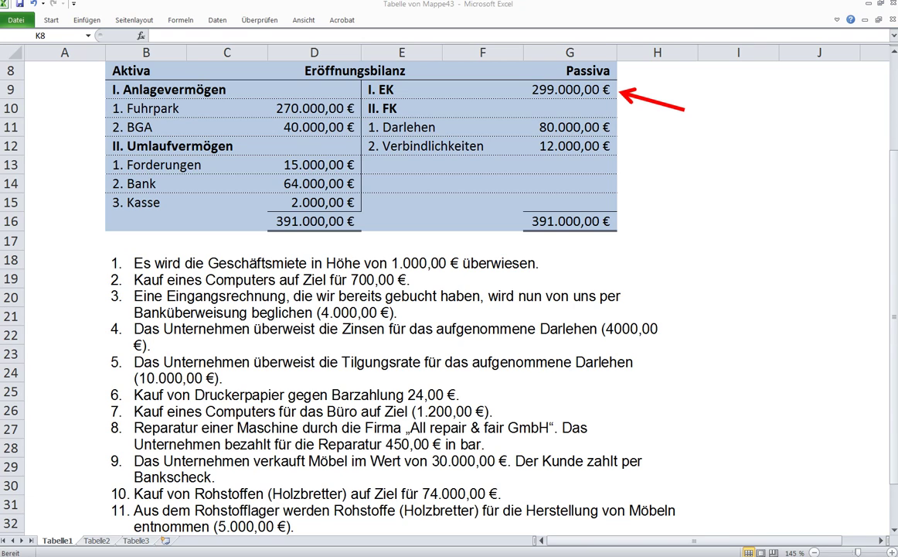
pyautogui.moveTo(649, 103); pyautogui.dragTo(385, 137)
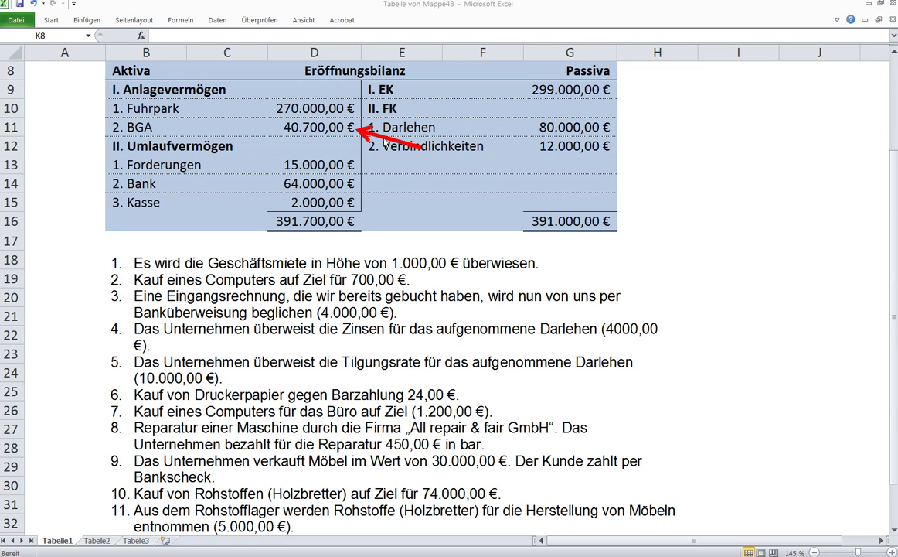
# Set Verbindlichkeiten to 8.700,00 € and Bank to 60.000,00 € for the paid incoming invoice, marking each with the red arrow
pyautogui.click(352, 129)
pyautogui.moveTo(381, 137); pyautogui.dragTo(645, 158)
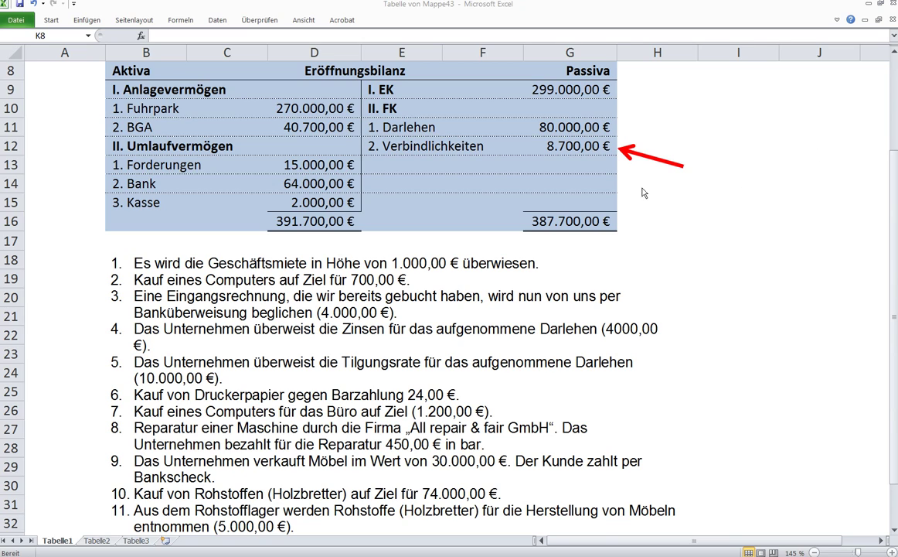
pyautogui.click(640, 155)
pyautogui.moveTo(640, 154); pyautogui.dragTo(379, 190)
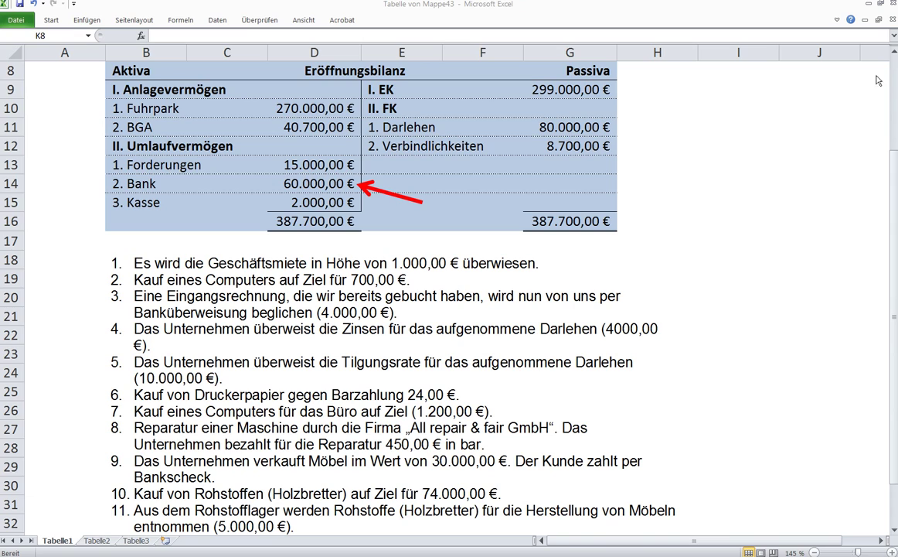
# Set Bank to 56.000,00 € for the loan interest transfer and move the red arrow from Bank to Darlehen
pyautogui.moveTo(408, 196); pyautogui.dragTo(661, 136)
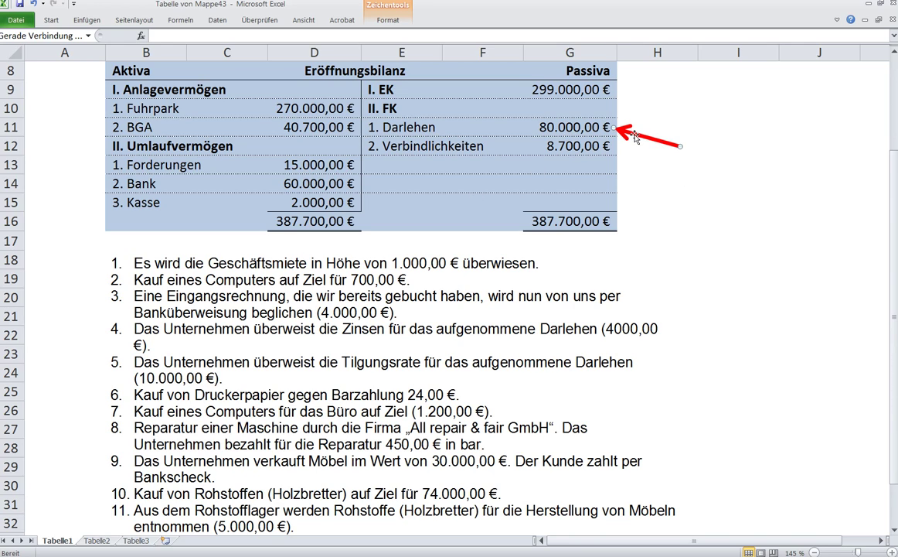
pyautogui.moveTo(628, 130); pyautogui.dragTo(401, 190)
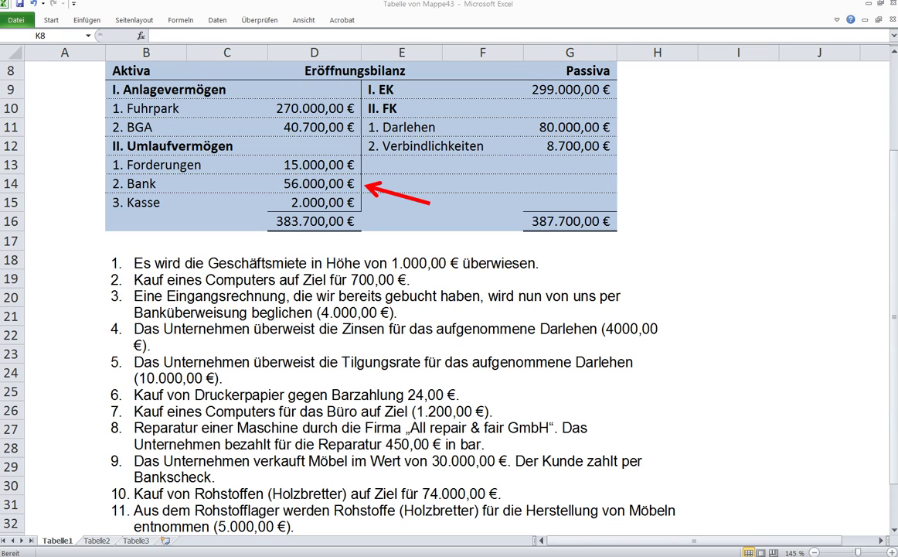
pyautogui.moveTo(415, 201); pyautogui.dragTo(663, 139)
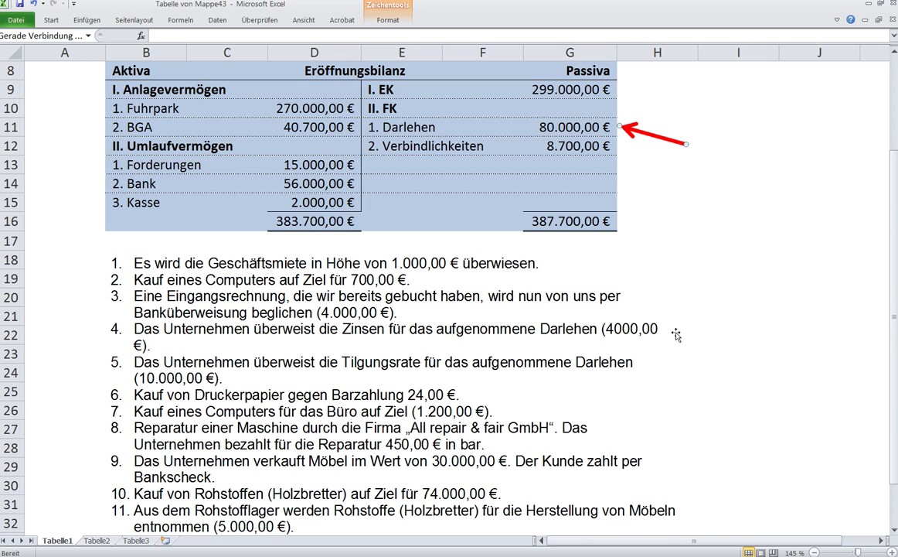
# In the Mappe3 workbook, move the red arrow down to the Zinsaufwendungen row
pyautogui.moveTo(167, 550)
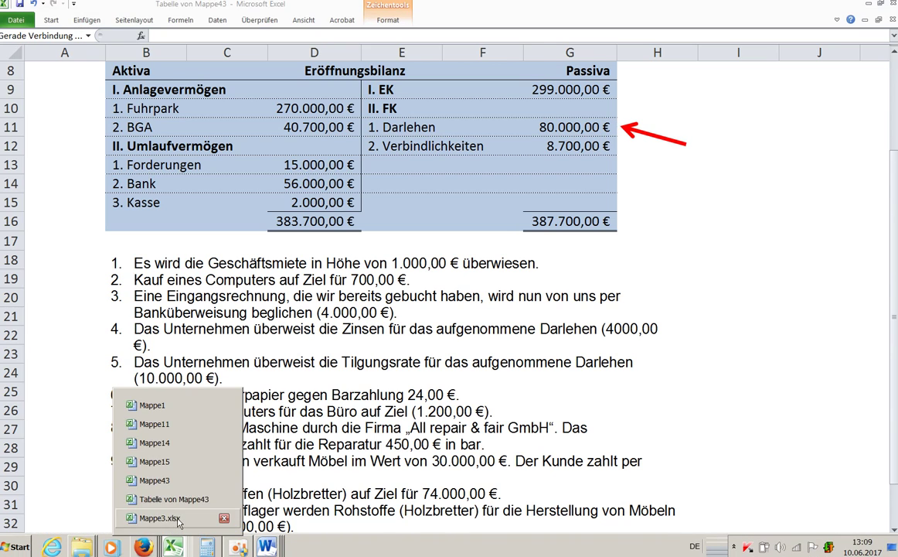
pyautogui.click(162, 471)
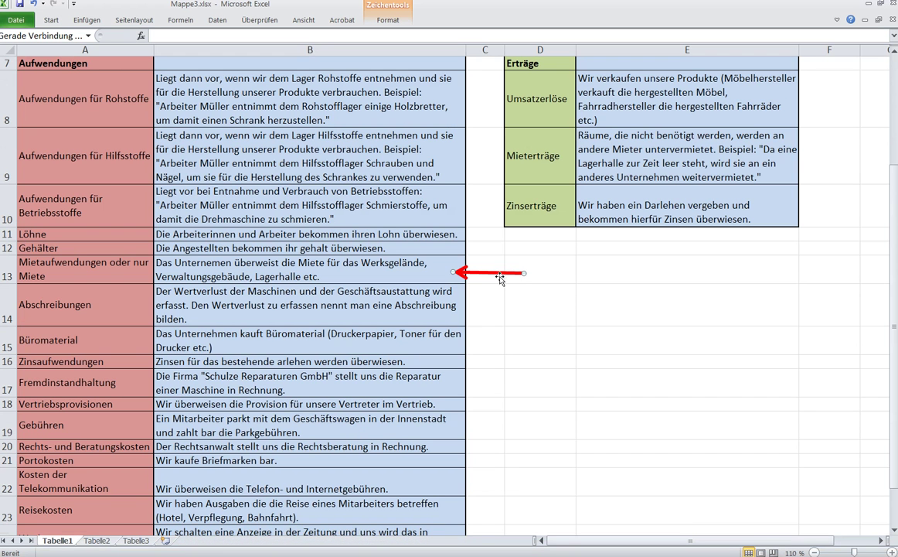
pyautogui.moveTo(487, 273); pyautogui.dragTo(496, 363)
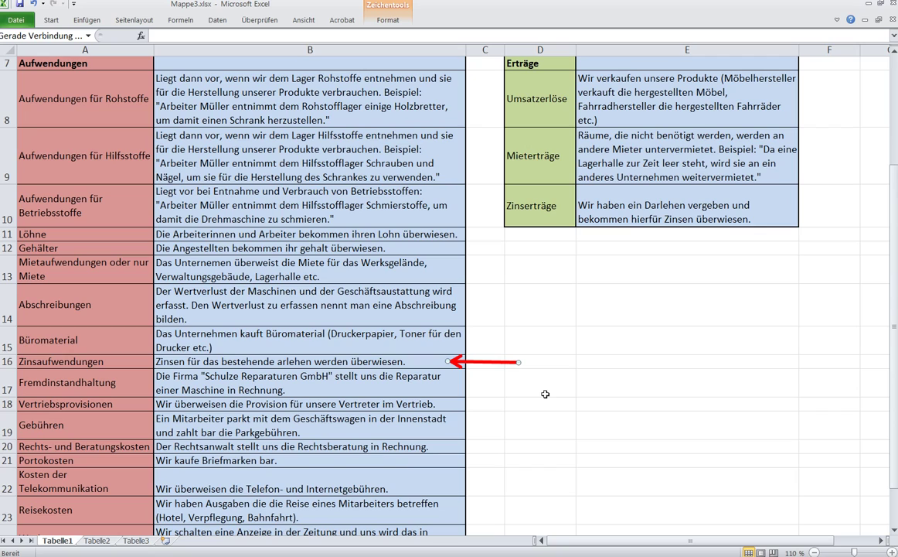
# Correct the misspelled word "arlehen" to "Darlehen" in the Zinsaufwendungen description in cell B16
pyautogui.click(279, 362)
pyautogui.doubleClick(279, 362)
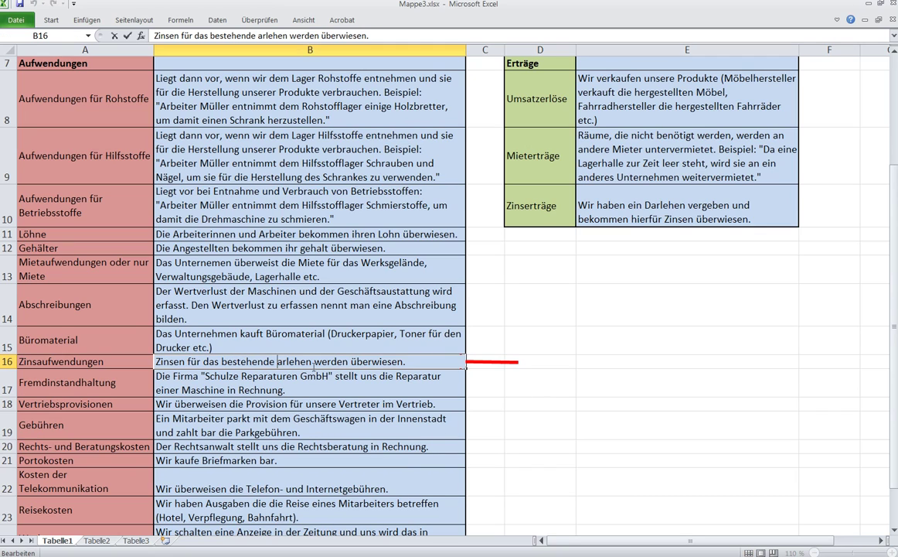
pyautogui.write('D')
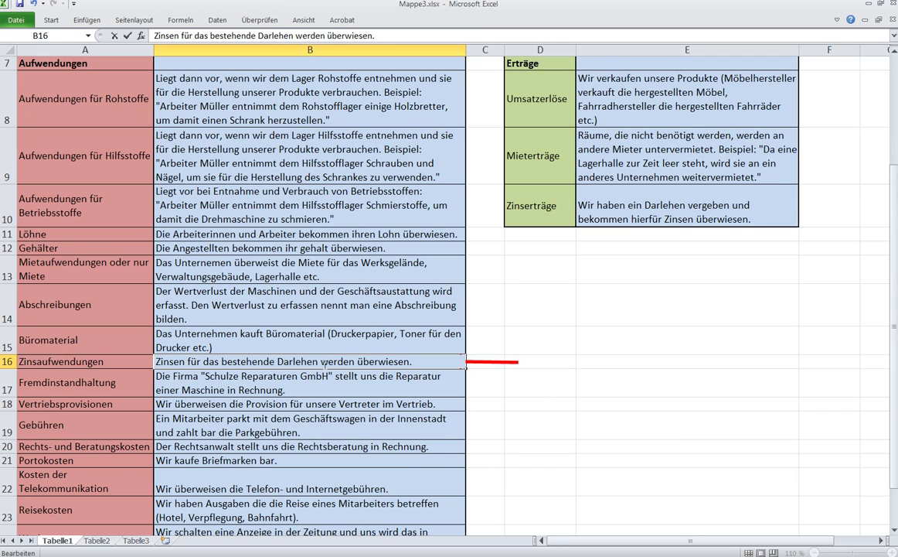
pyautogui.click(612, 340)
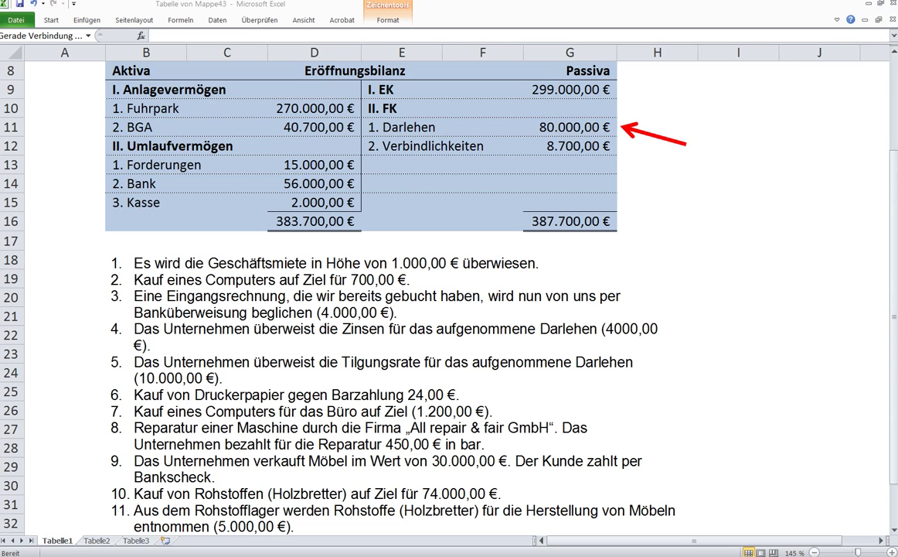
# In the balance sheet, move the red arrow to EK and set it to 295.000,00 € for the interest expense
pyautogui.click(655, 137)
pyautogui.moveTo(655, 138); pyautogui.dragTo(651, 103)
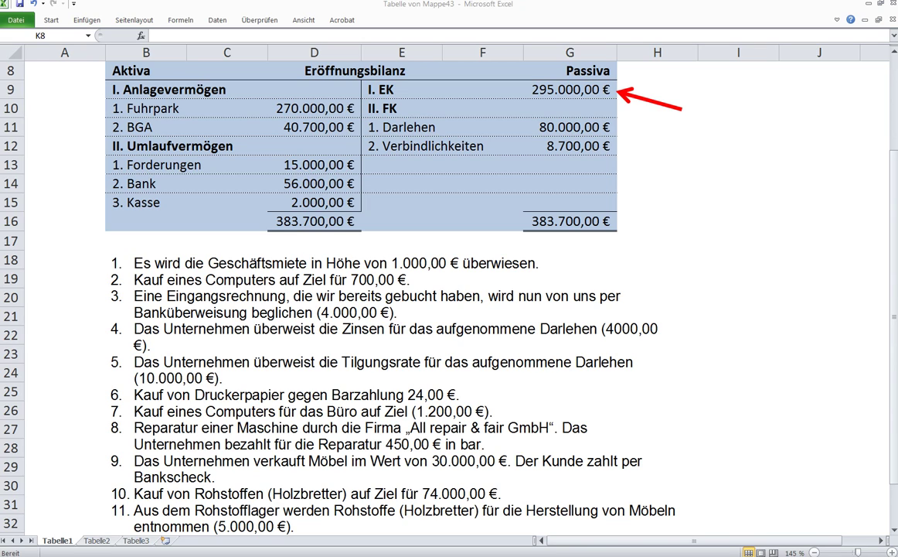
# Set Bank to 46.000,00 € and Darlehen to 70.000,00 € for the loan repayment, marking each with the red arrow
pyautogui.click(637, 105)
pyautogui.moveTo(637, 105); pyautogui.dragTo(385, 201)
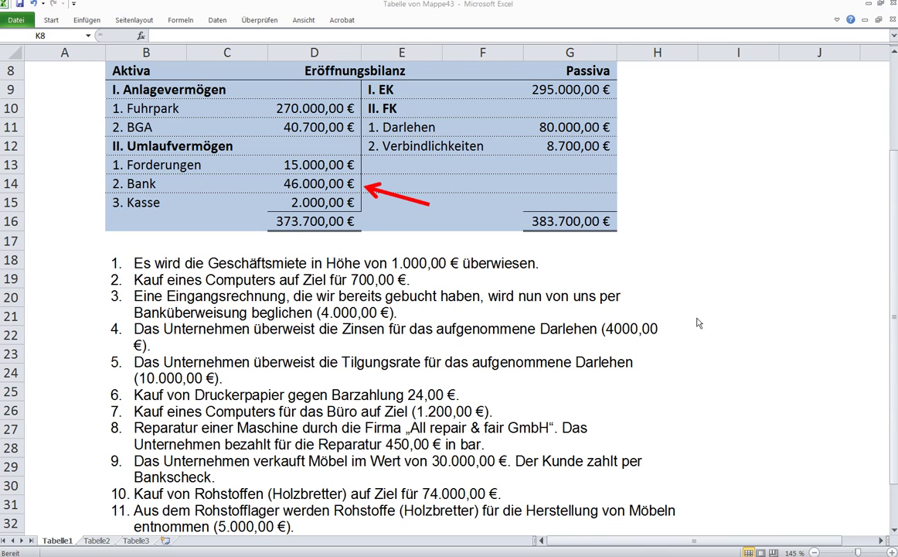
pyautogui.click(394, 199)
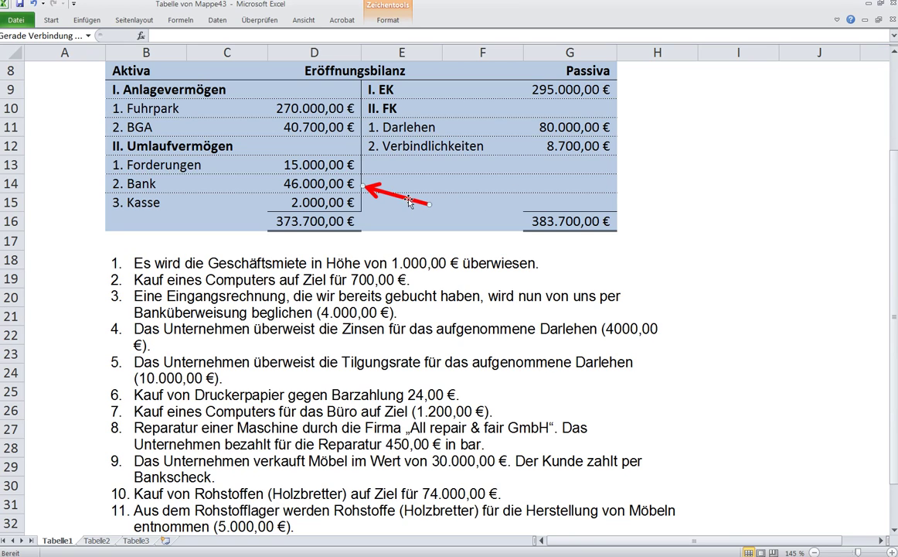
pyautogui.moveTo(395, 194); pyautogui.dragTo(651, 134)
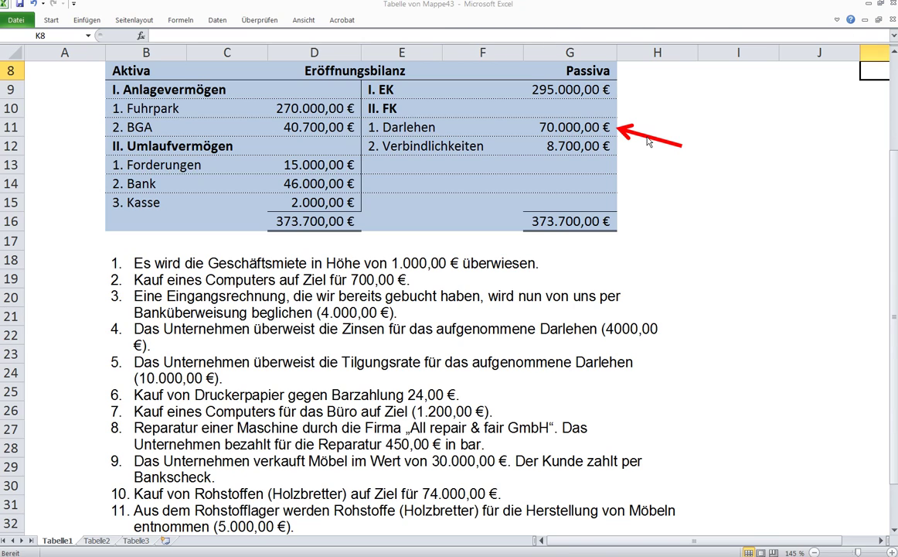
# Mark Kasse with the red arrow and set it to 1.976,00 €, then point the arrow in Mappe3 at the Büromaterial row
pyautogui.moveTo(646, 139); pyautogui.dragTo(392, 211)
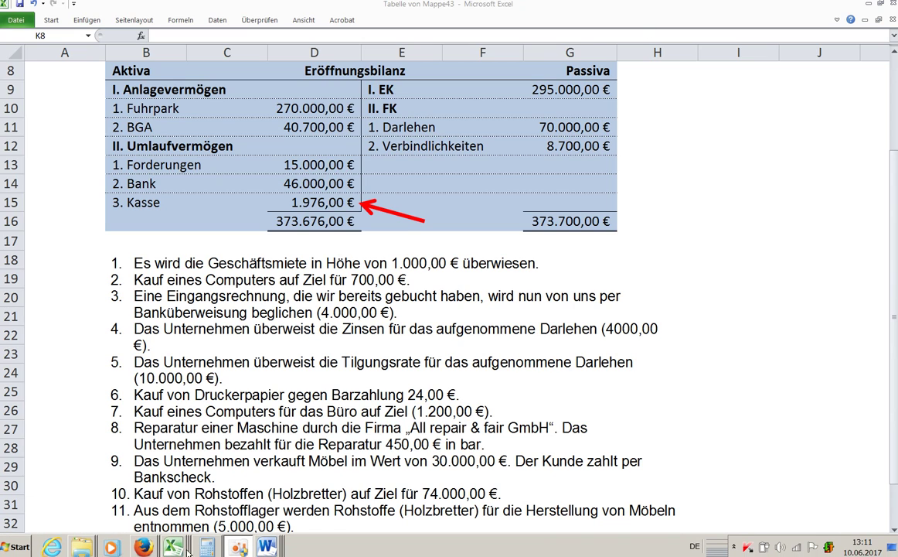
pyautogui.moveTo(177, 547)
pyautogui.click(157, 517)
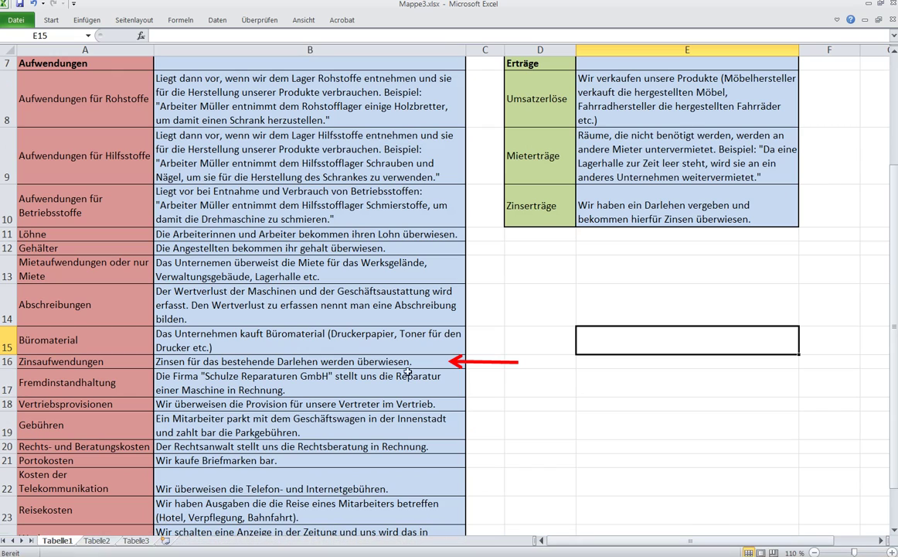
pyautogui.click(469, 361)
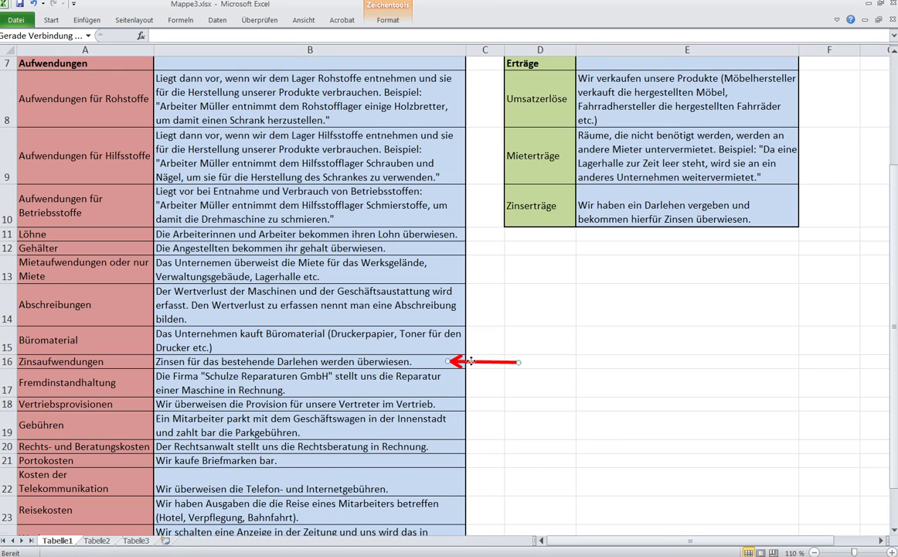
pyautogui.moveTo(472, 361); pyautogui.dragTo(502, 344)
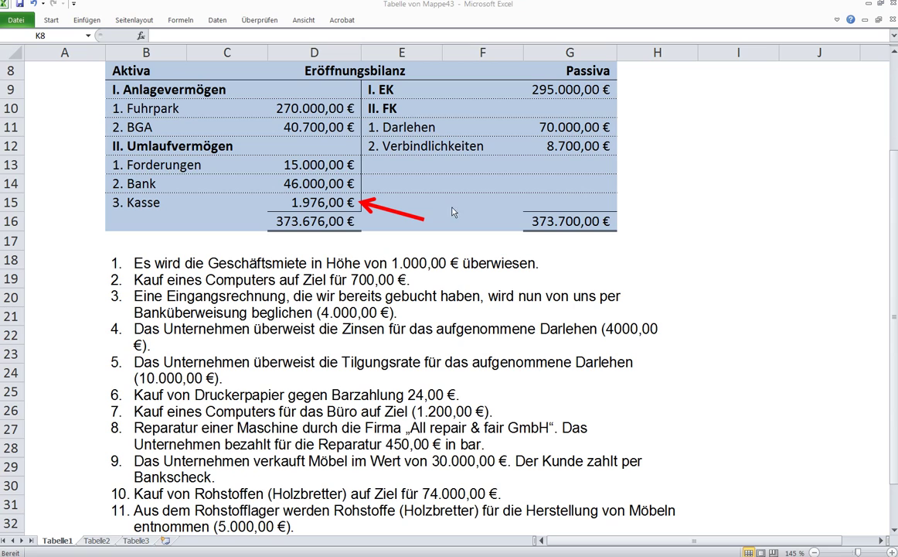
# In the balance sheet, move the red arrow from Kasse to EK and set EK to 294.976,00 € for the printer paper
pyautogui.click(387, 211)
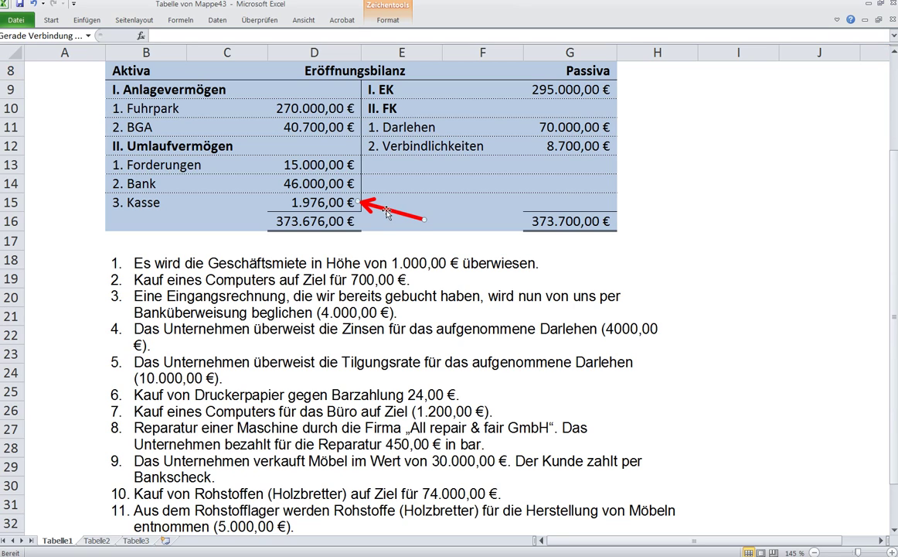
pyautogui.moveTo(386, 212); pyautogui.dragTo(643, 98)
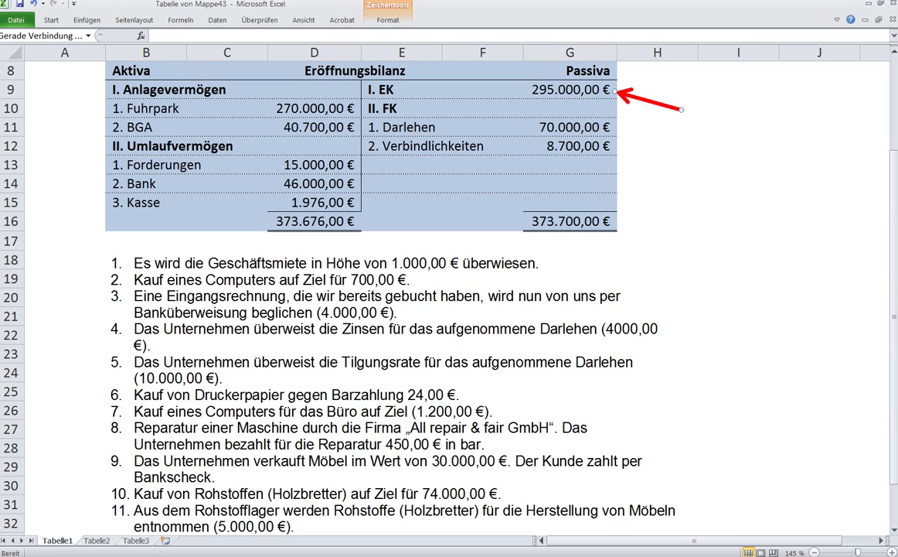
pyautogui.click(879, 70)
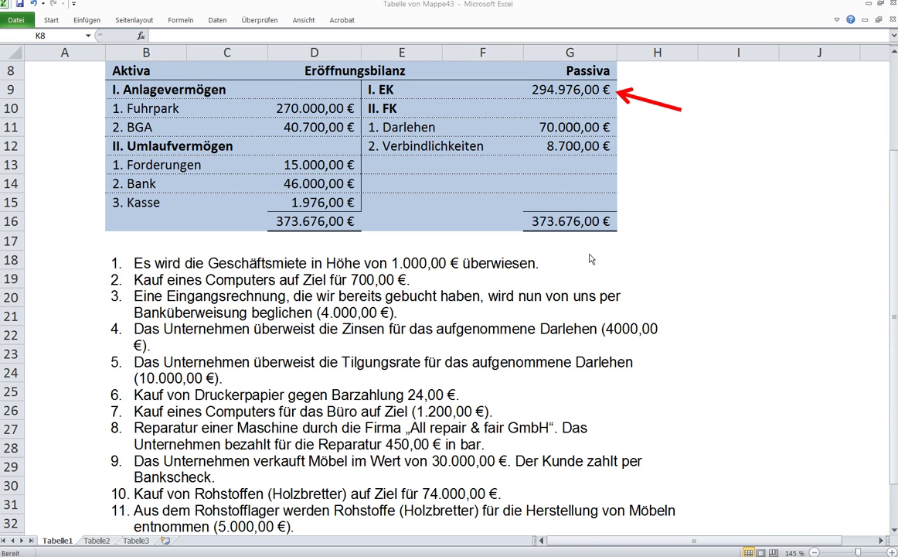
# Set BGA to 41.900,00 € and Verbindlichkeiten to 9.900,00 € for the office computer bought on credit, marking each with the red arrow
pyautogui.click(651, 105)
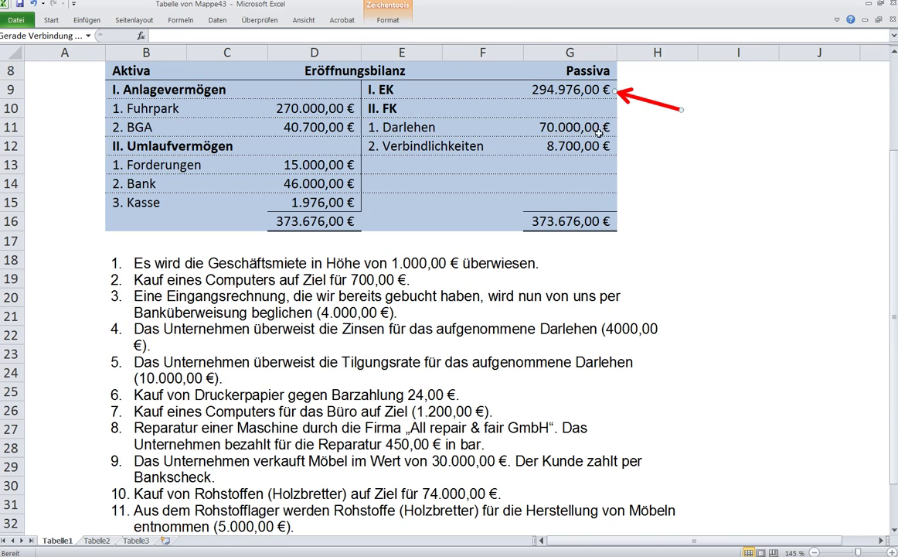
pyautogui.moveTo(621, 104); pyautogui.dragTo(382, 137)
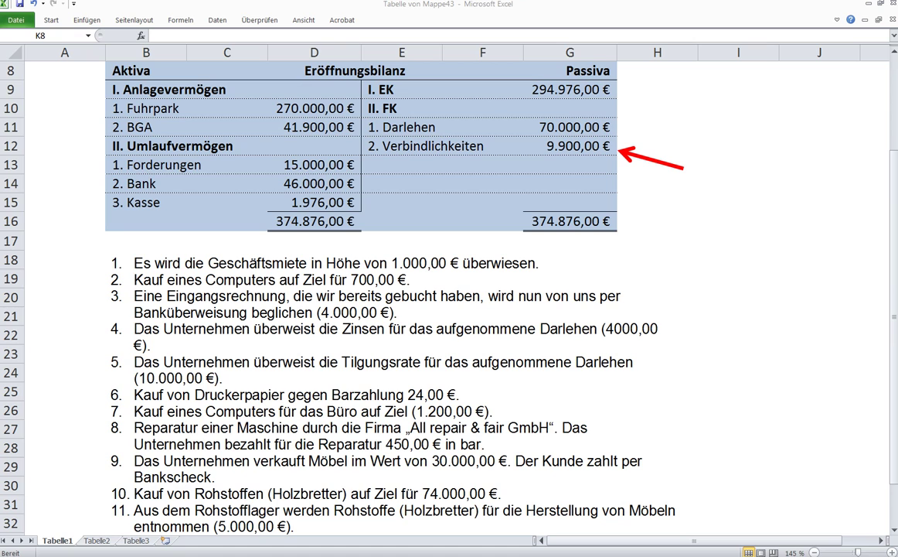
# Point the red arrow in Mappe3 at Fremdinstandhaltung, and set EK to 294.526,00 € and Kasse to 1.526,00 € for the machine repair
pyautogui.moveTo(171, 546)
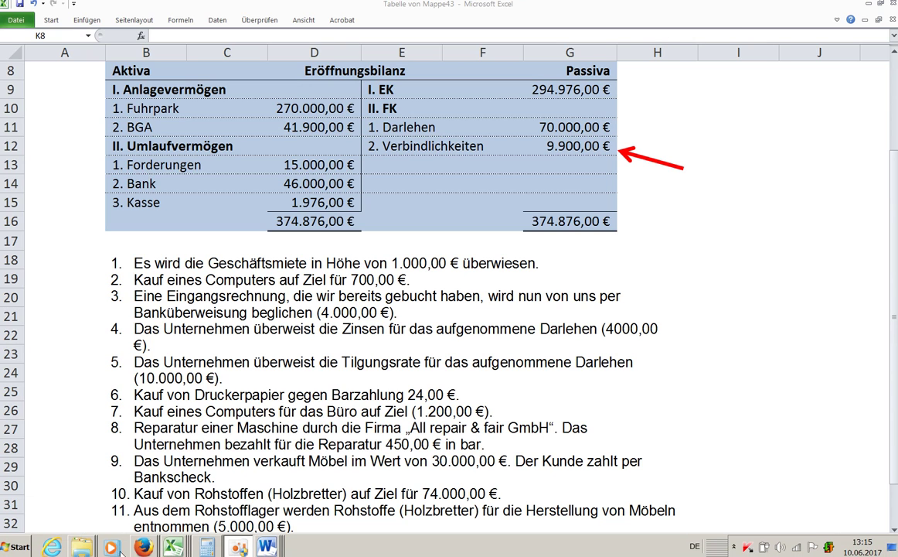
pyautogui.click(140, 515)
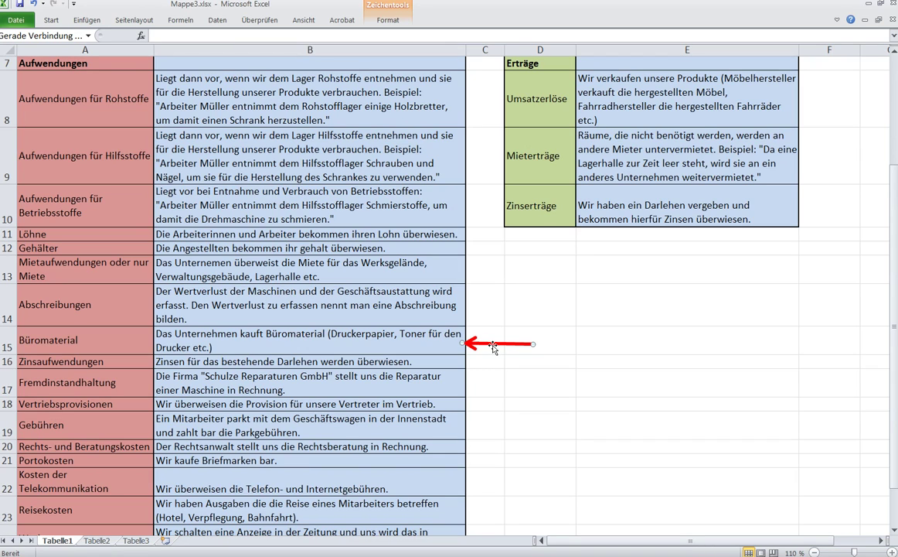
pyautogui.moveTo(492, 345); pyautogui.dragTo(485, 386)
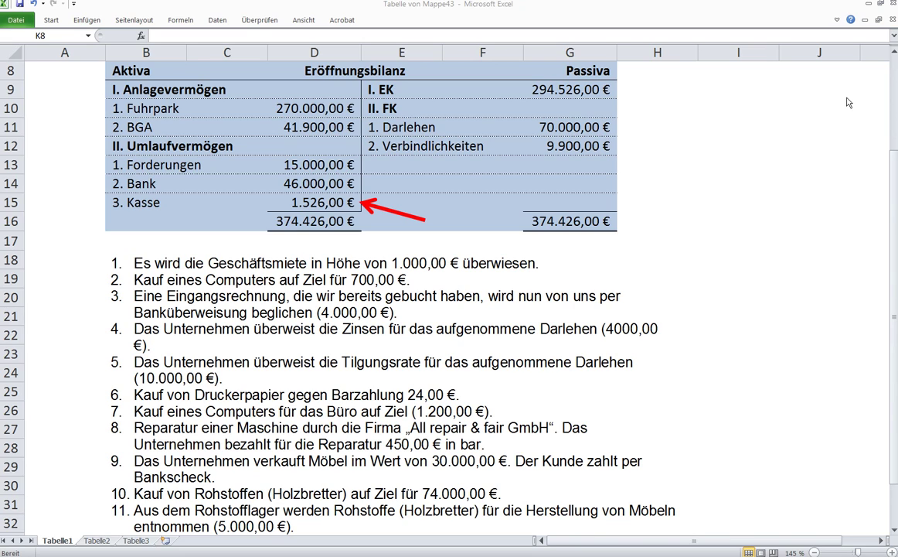
# Mark Bank with the red arrow and set it to 76.000,00 €, then point the arrow in Mappe3 at Umsatzerlöse
pyautogui.click(388, 213)
pyautogui.moveTo(389, 213); pyautogui.dragTo(383, 190)
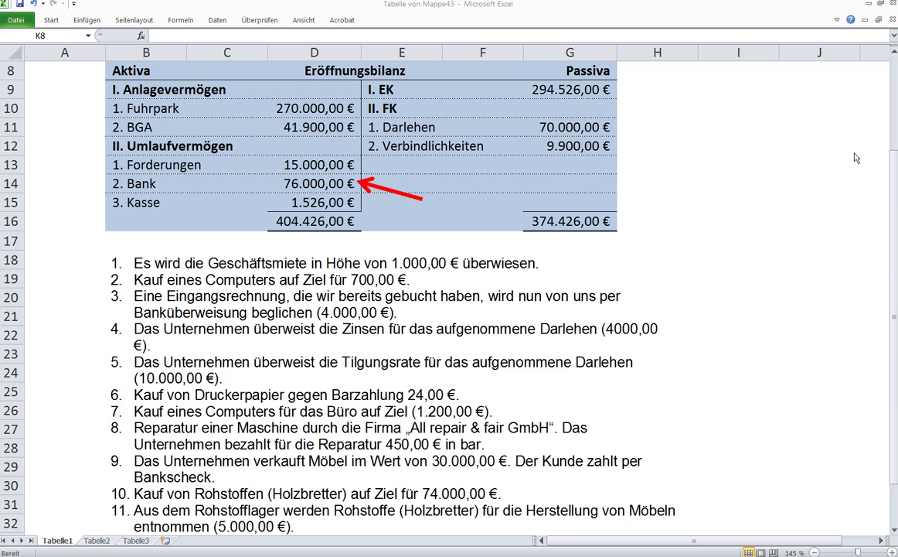
pyautogui.moveTo(193, 548)
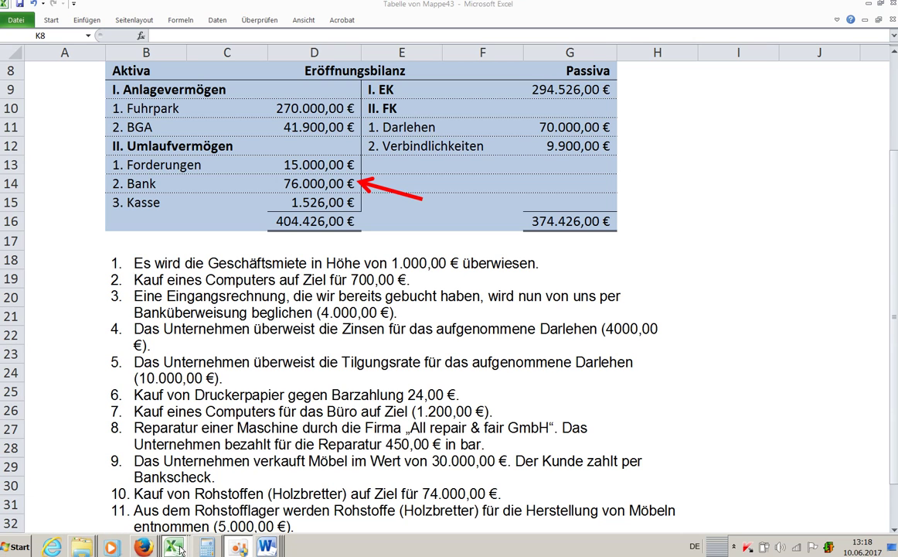
pyautogui.click(158, 493)
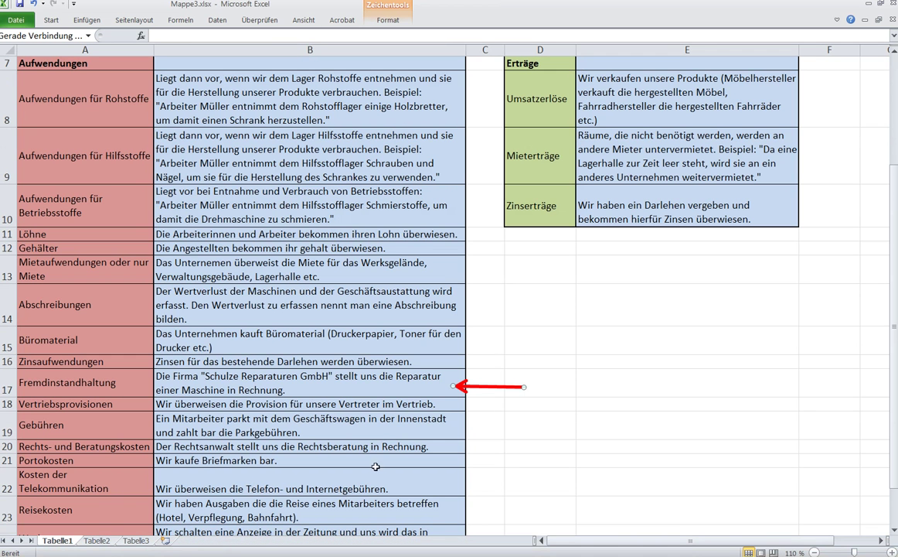
pyautogui.moveTo(486, 386); pyautogui.dragTo(810, 101)
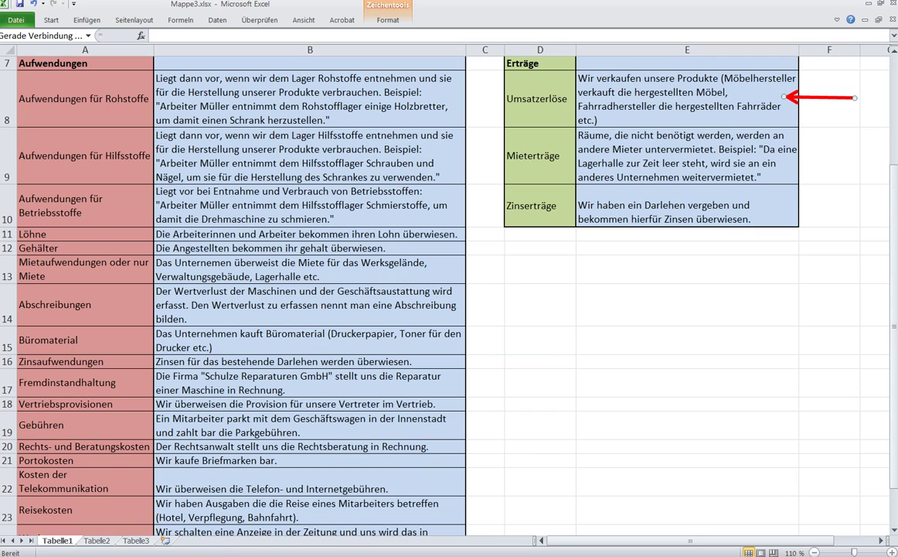
# Return to the balance sheet, move the red arrow to EK and set EK to 324.526,00 € for the furniture sale
pyautogui.click(170, 549)
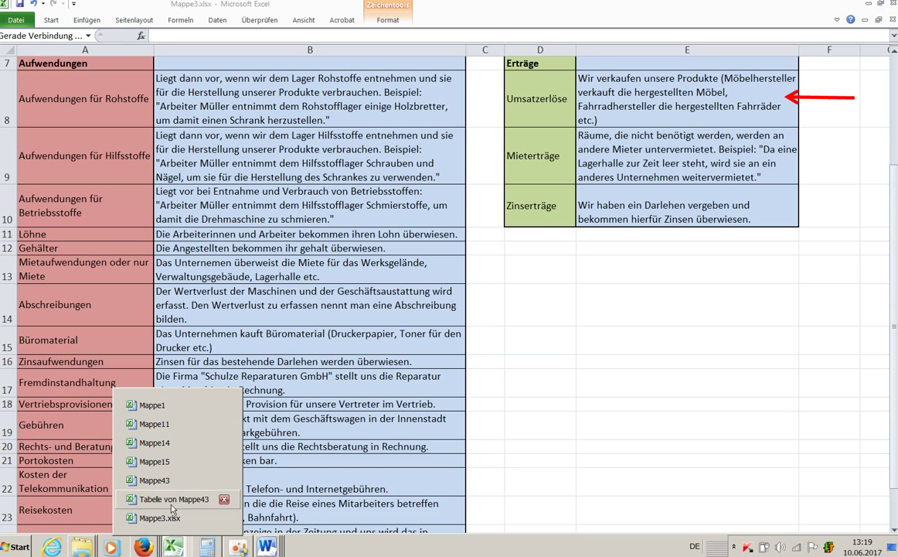
pyautogui.click(199, 469)
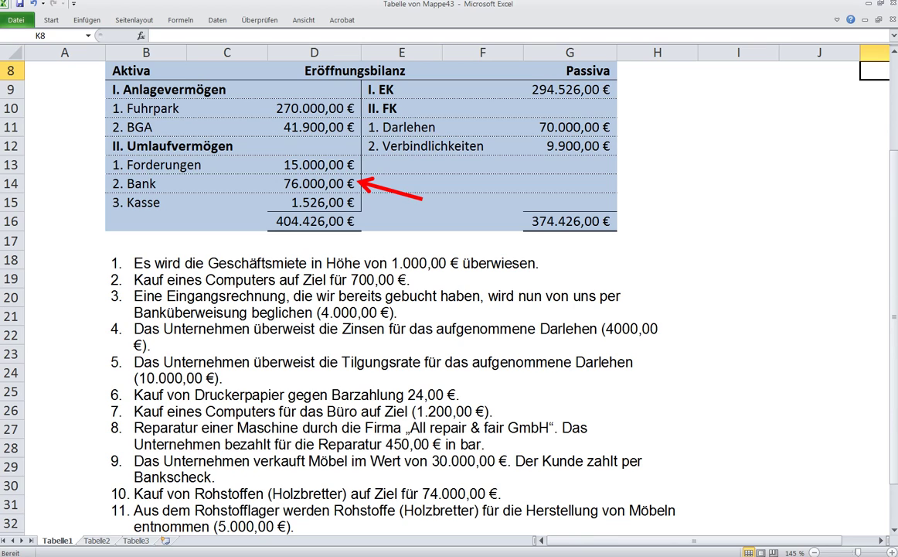
pyautogui.moveTo(391, 190); pyautogui.dragTo(650, 98)
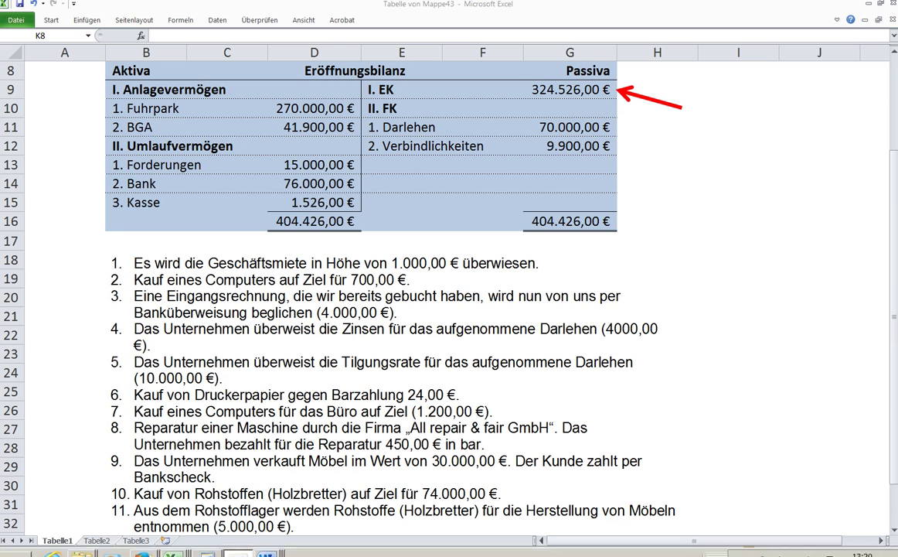
# In Mappe3, point the red arrow at Zinserträge and highlight the accounts Zinserträge, Mieterträge and Umsatzerlöse
pyautogui.moveTo(173, 547)
pyautogui.click(175, 523)
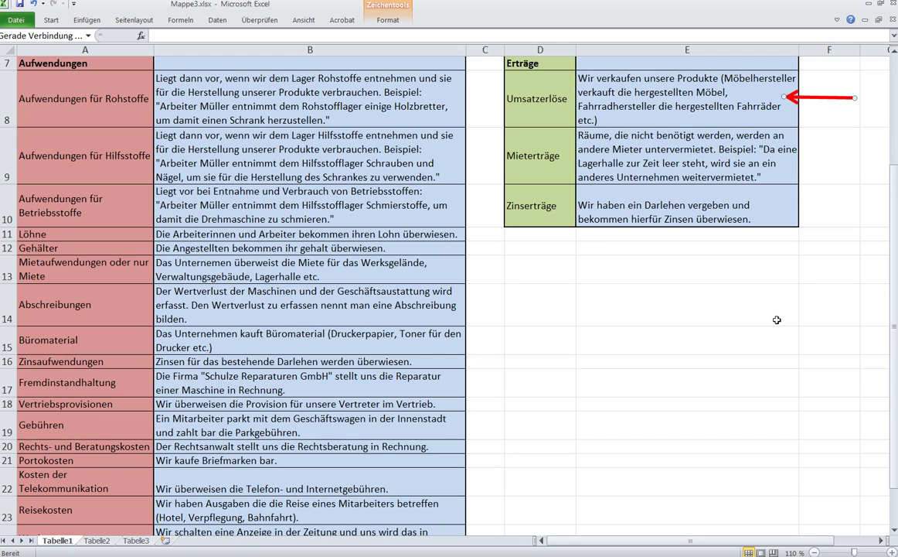
pyautogui.moveTo(801, 98); pyautogui.dragTo(802, 208)
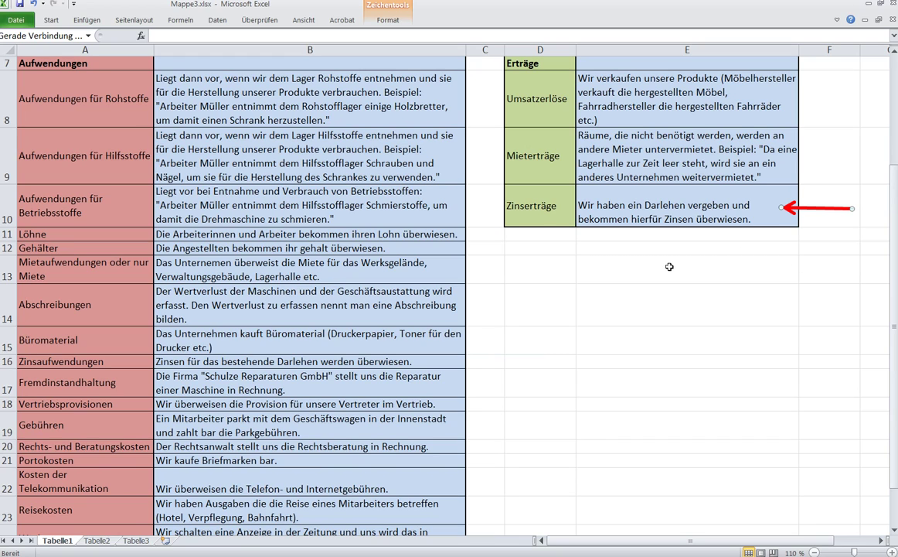
pyautogui.click(511, 205)
pyautogui.moveTo(561, 219)
pyautogui.mouseDown()
pyautogui.moveTo(494, 175)
pyautogui.moveTo(492, 99)
pyautogui.mouseUp()
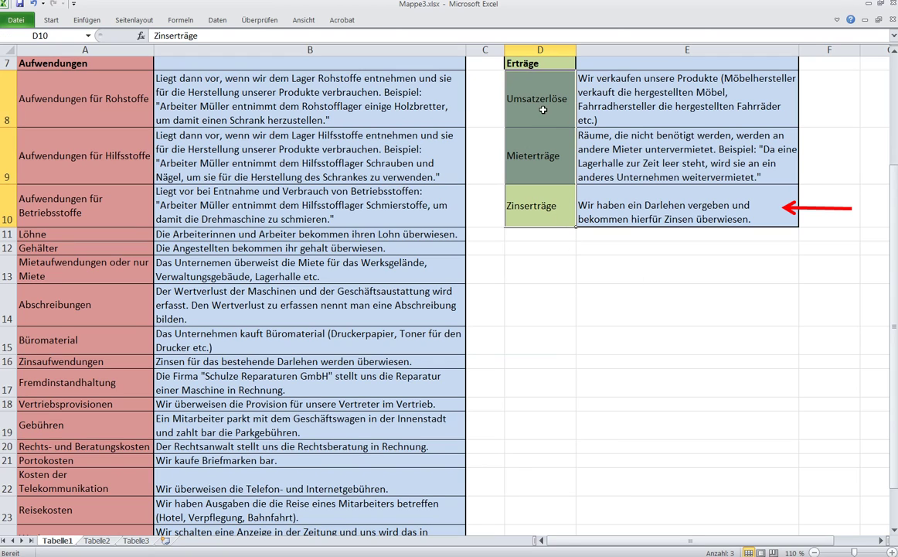
pyautogui.click(557, 245)
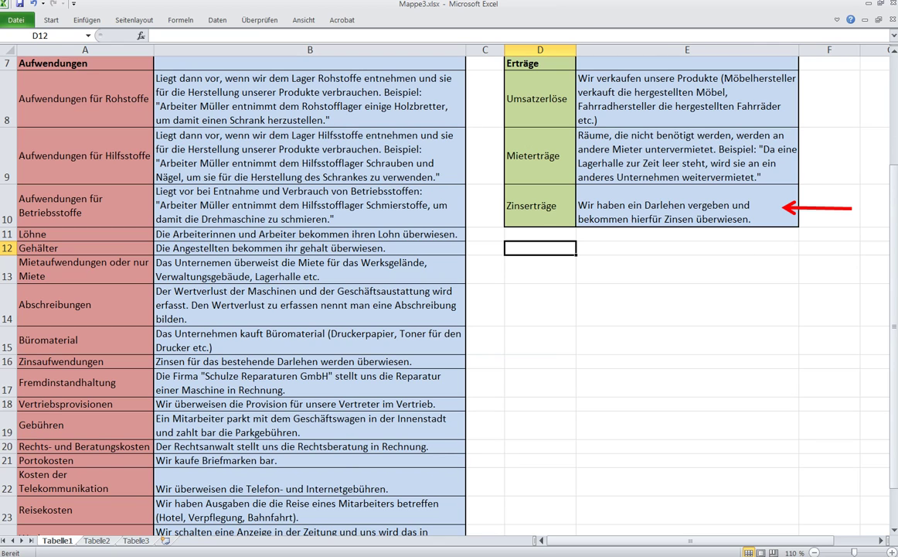
# In the balance sheet, enter Rohstoffe at 74.000,00 € and set Verbindlichkeiten to 83.900,00 €, marking each with the red arrow
pyautogui.hotkey('alt', 'Tab')
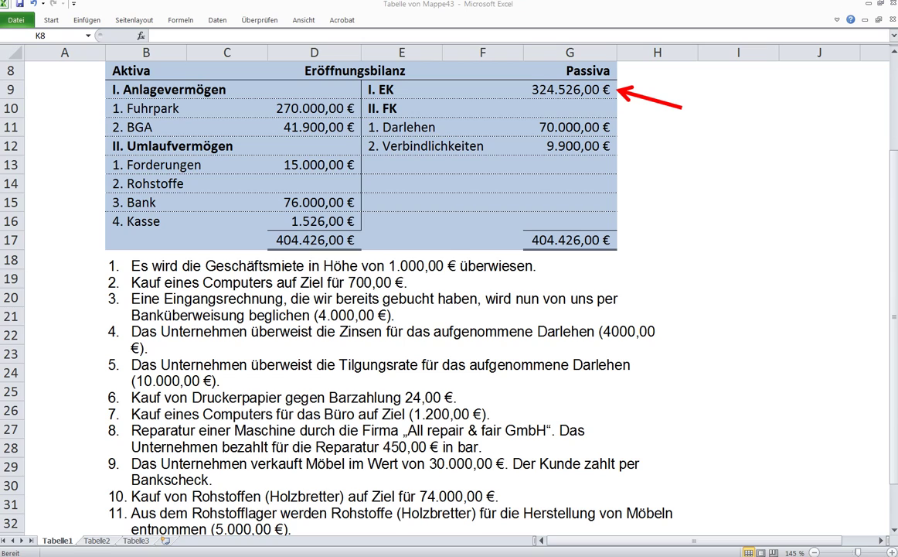
pyautogui.moveTo(649, 98); pyautogui.dragTo(396, 194)
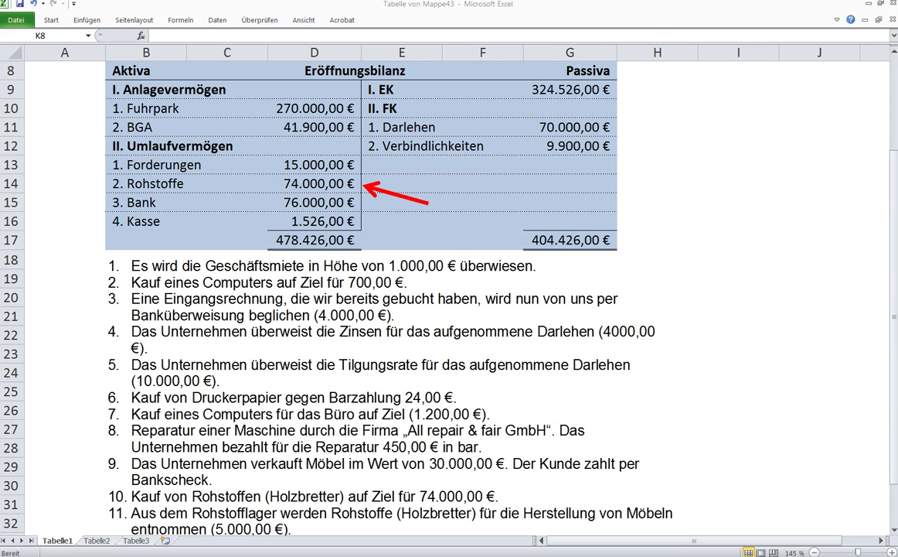
pyautogui.moveTo(396, 194); pyautogui.dragTo(651, 156)
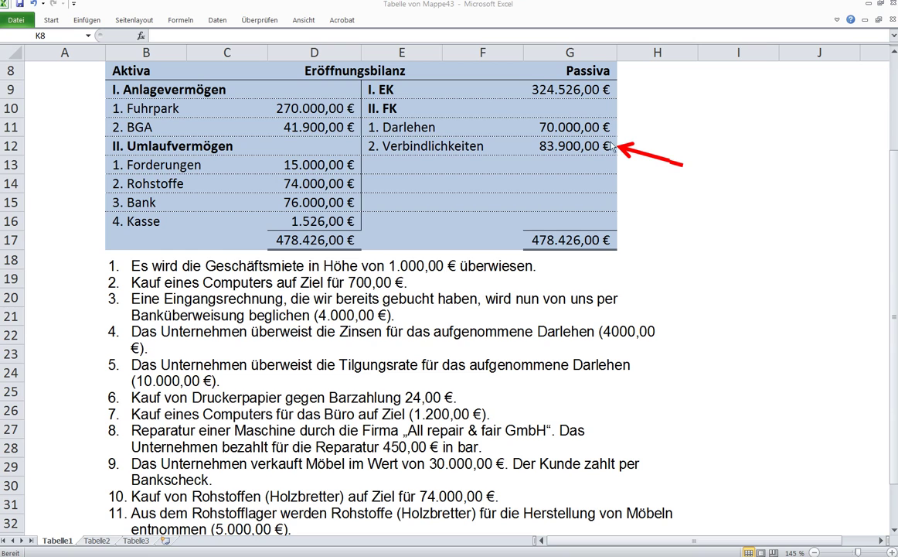
# In Mappe3, move the red arrow from Zinserträge to Aufwendungen für Rohstoffe for the withdrawal of raw materials
pyautogui.moveTo(183, 549)
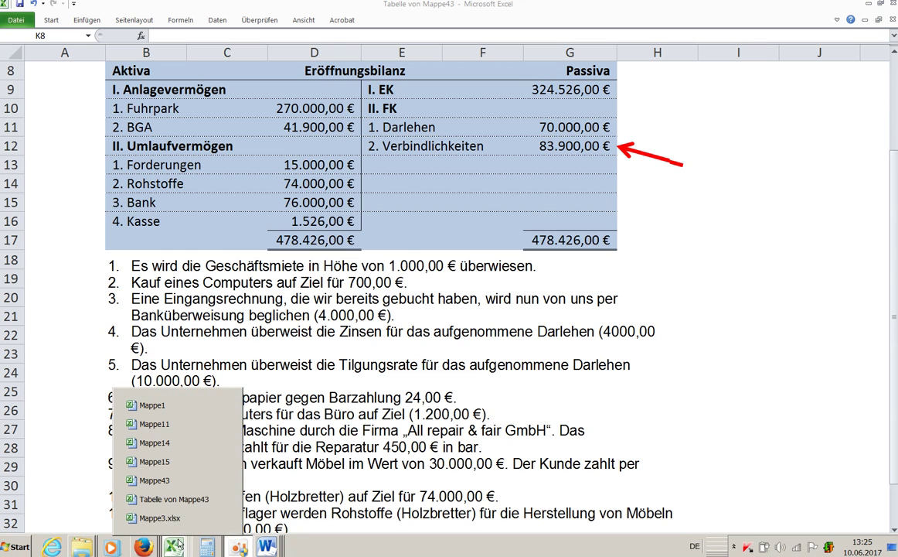
pyautogui.click(159, 479)
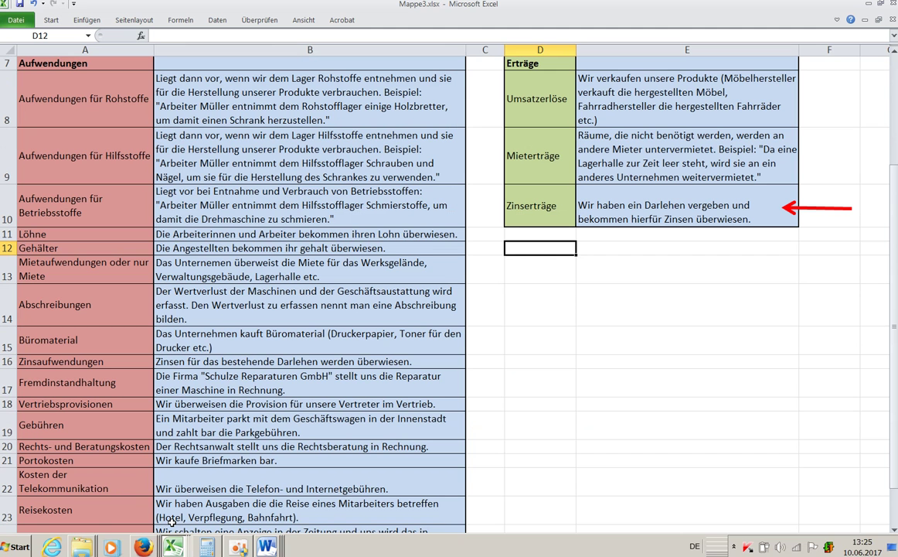
pyautogui.click(807, 208)
pyautogui.moveTo(807, 208); pyautogui.dragTo(486, 101)
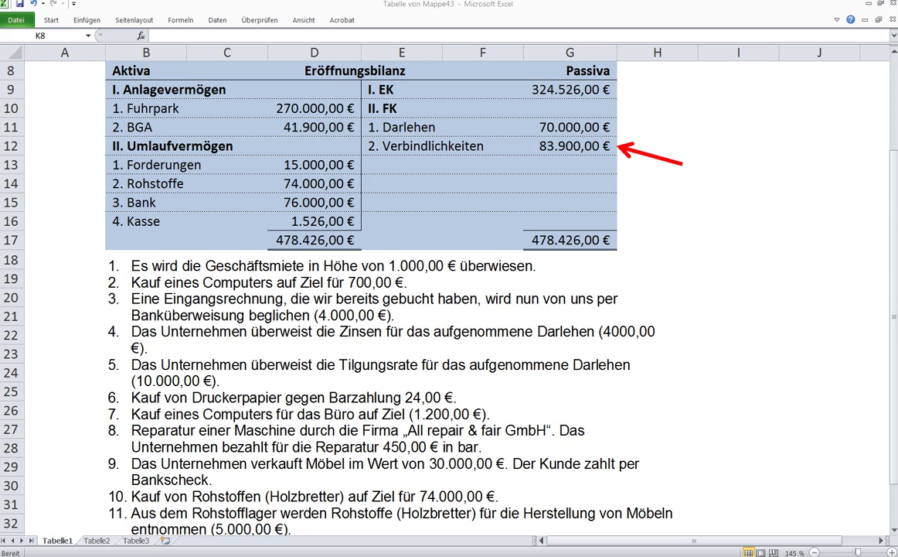
# In the balance sheet, set Rohstoffe to 69.000,00 € and EK to 319.526,00 €, marking each with the red arrow
pyautogui.moveTo(650, 155); pyautogui.dragTo(393, 195)
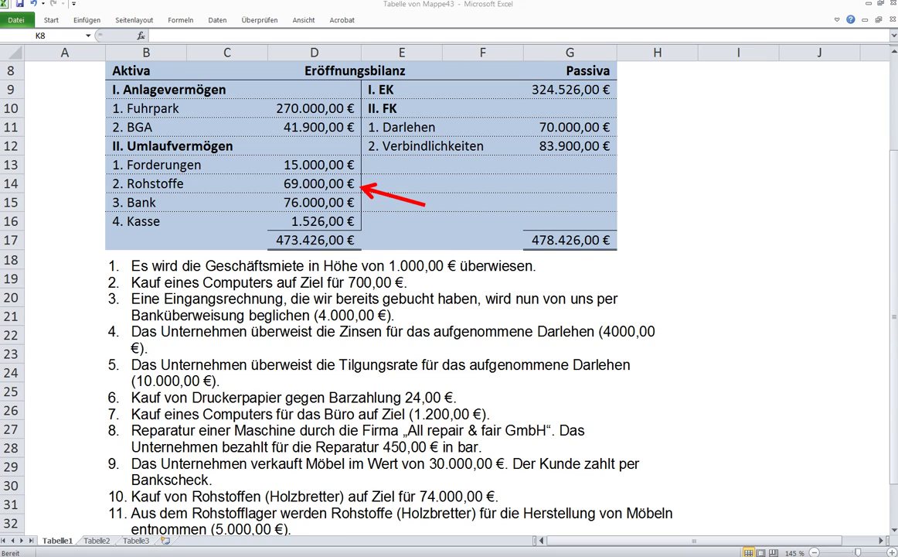
pyautogui.moveTo(394, 195); pyautogui.dragTo(647, 102)
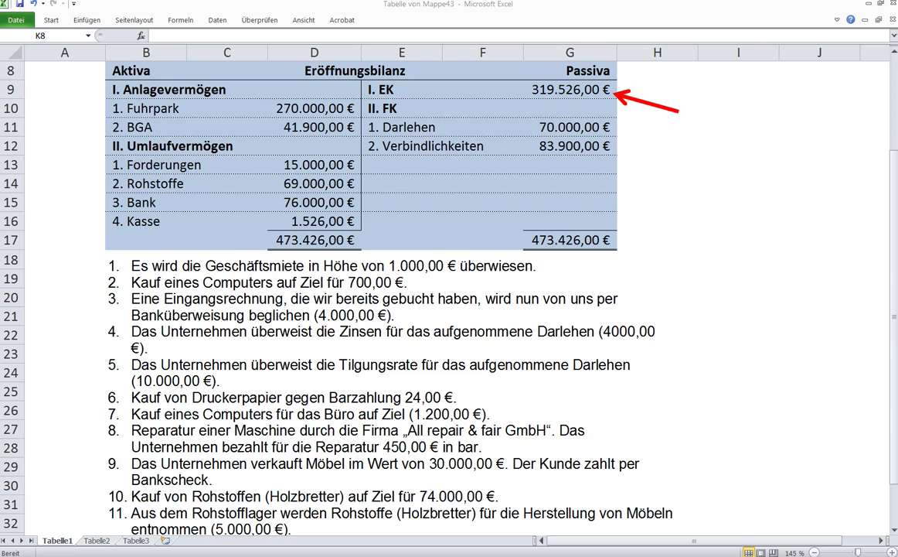
# Switch to Aufgabe.docx in Word and read the Aufgabenstellung below the list of transactions
pyautogui.hotkey('alt', 'Tab')
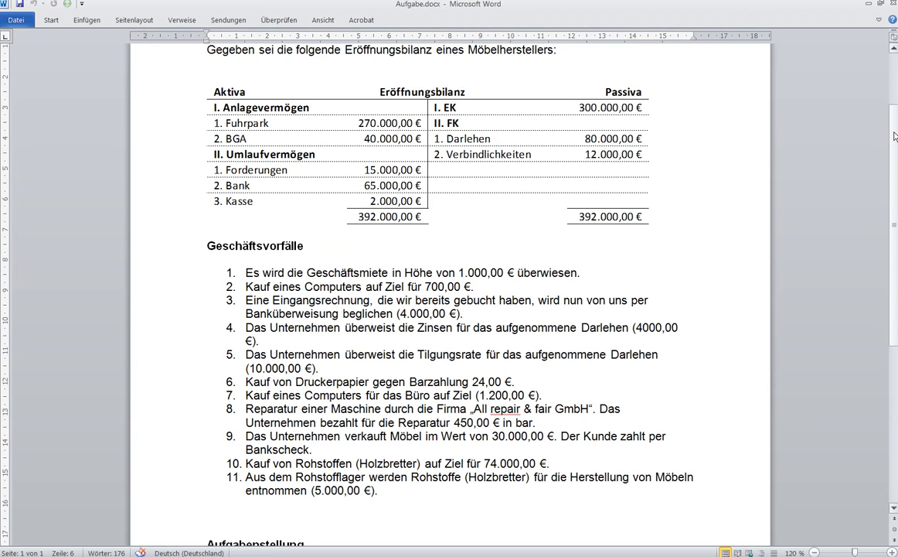
pyautogui.moveTo(894, 136); pyautogui.dragTo(887, 192)
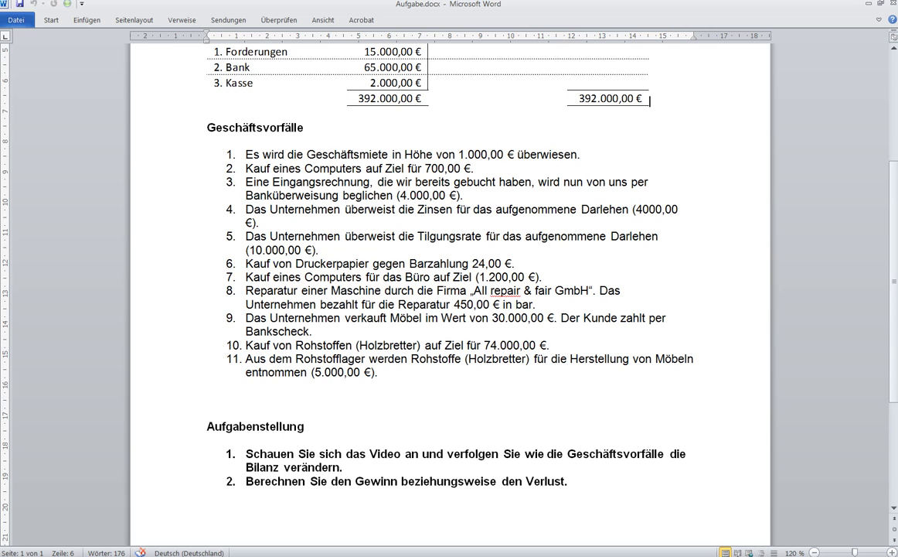
# Back in the balance sheet workbook, enter 1000, 4000, 24 and 450 under Aufwendungen in cells I18 to I21
pyautogui.hotkey('alt', 'Tab')
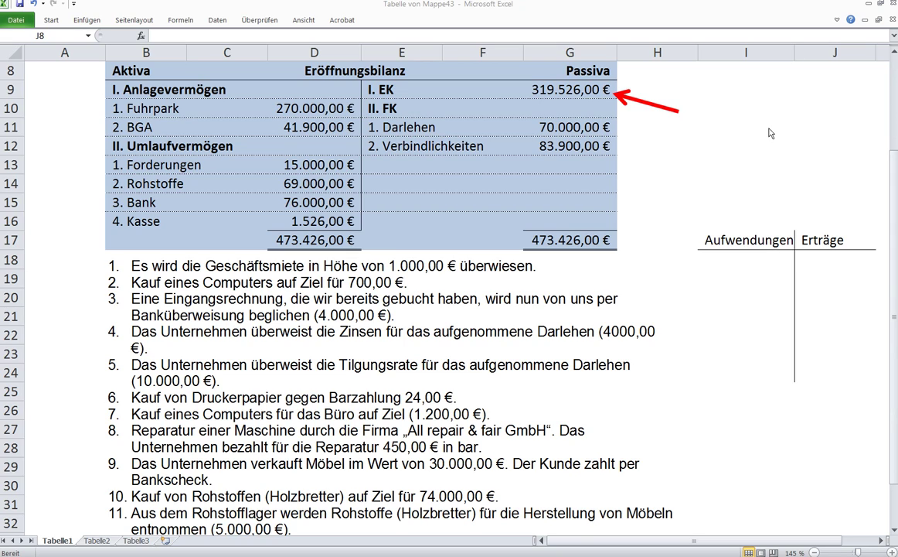
pyautogui.click(730, 260)
pyautogui.write('1000')
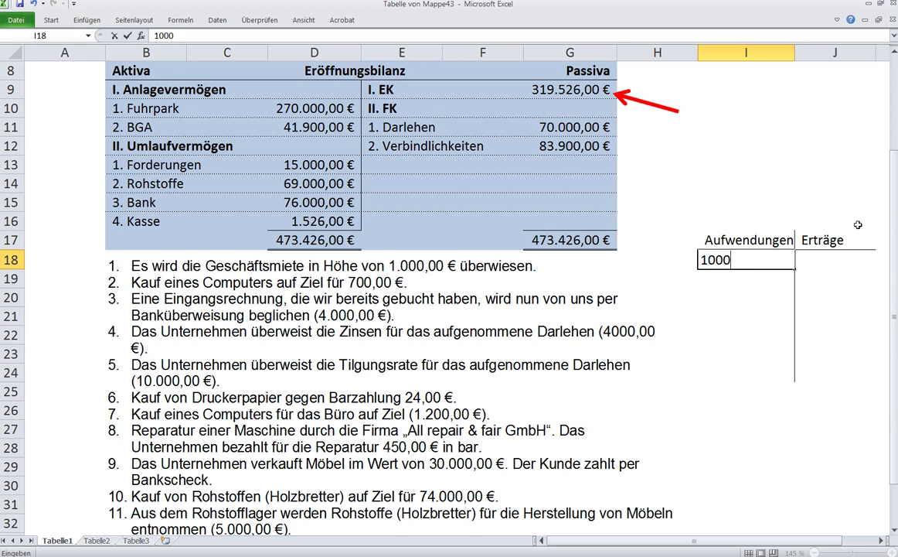
pyautogui.press('Return')
pyautogui.write('4000')
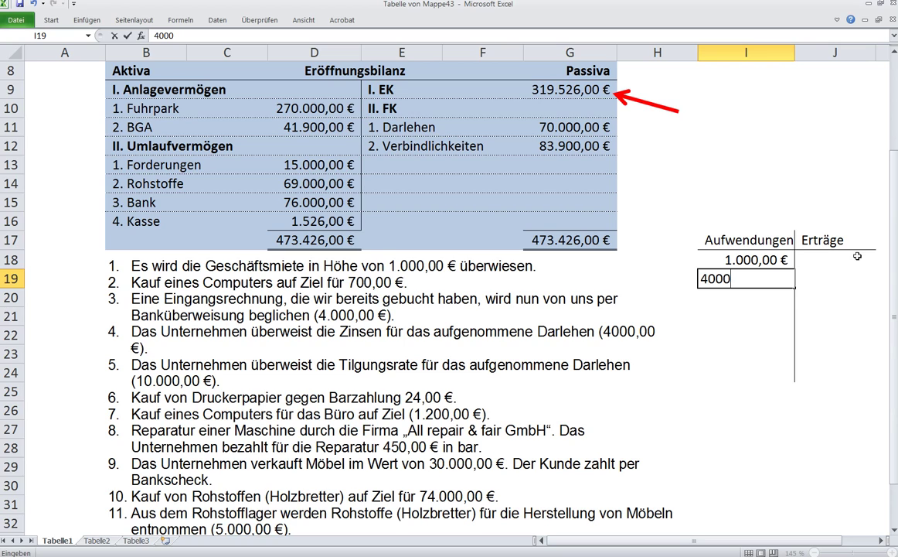
pyautogui.press('Return')
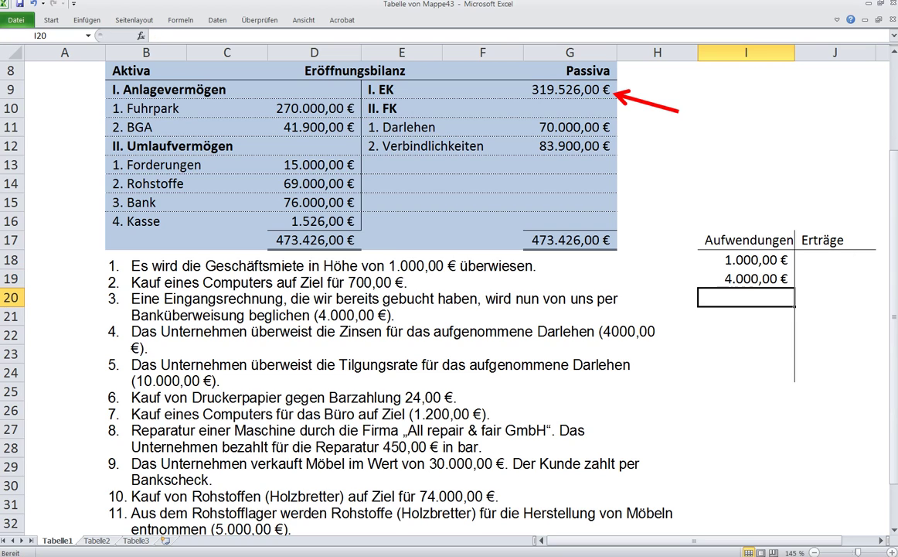
pyautogui.write('24')
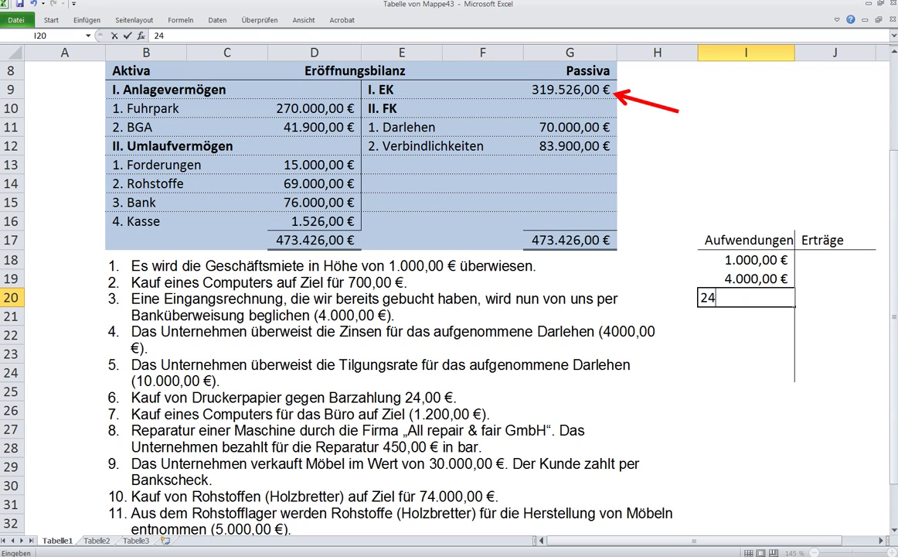
pyautogui.press('Return')
pyautogui.write('450')
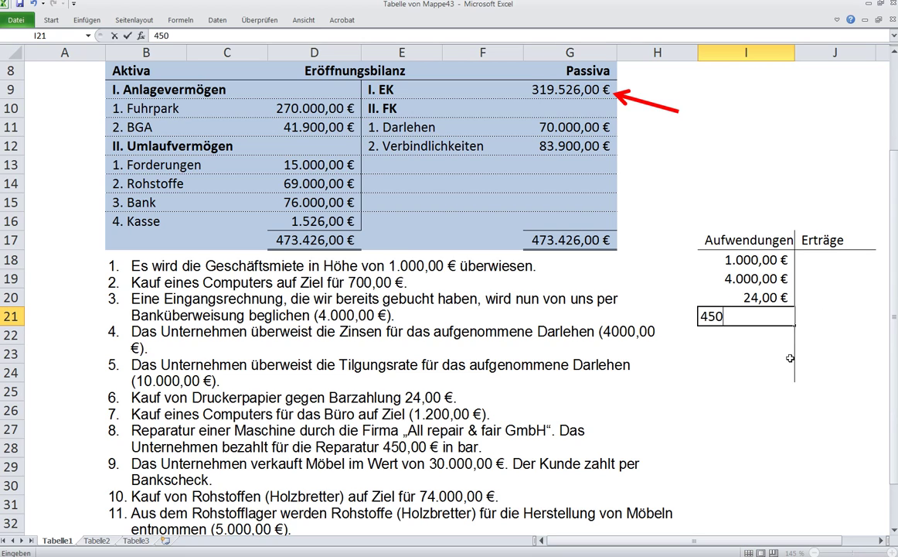
# Enter 30000 under Erträge in J18 and 5000 under Aufwendungen in I22
pyautogui.click(824, 259)
pyautogui.write('30000')
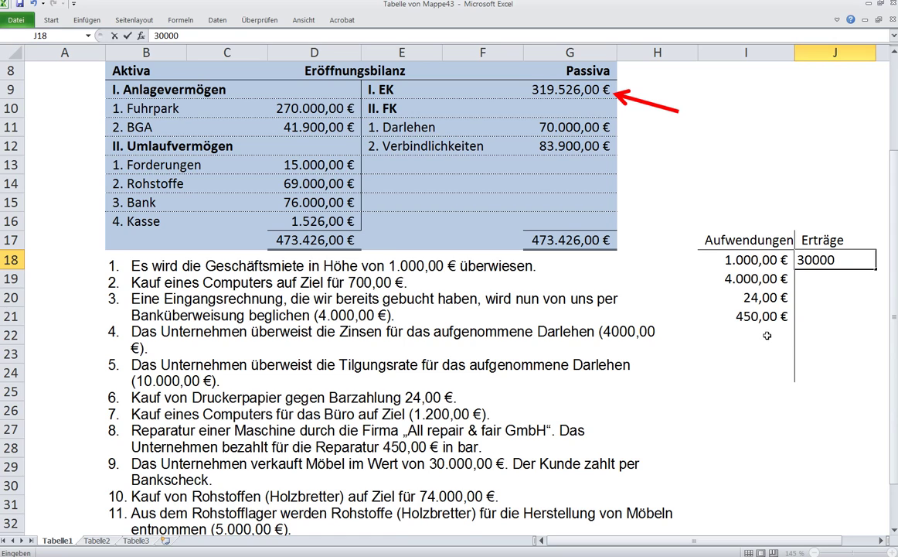
pyautogui.click(708, 334)
pyautogui.write('5000')
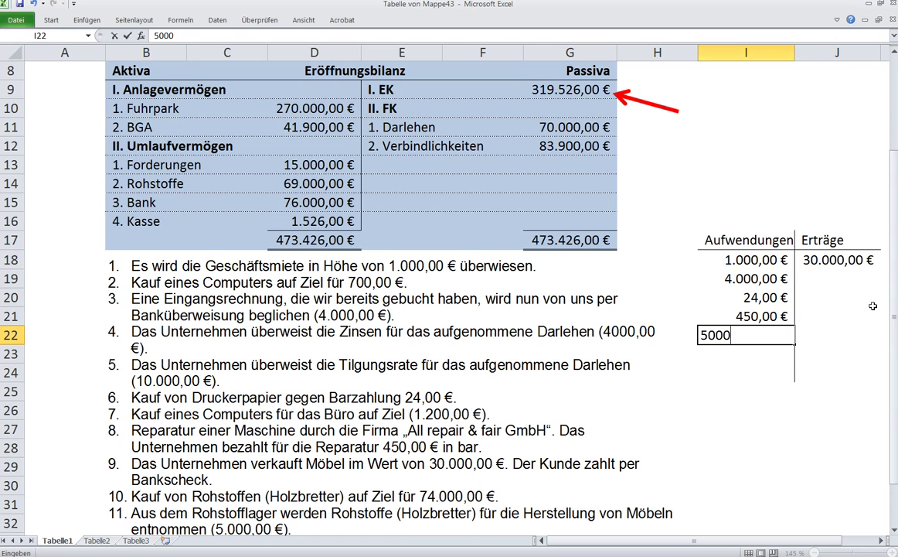
pyautogui.click(838, 413)
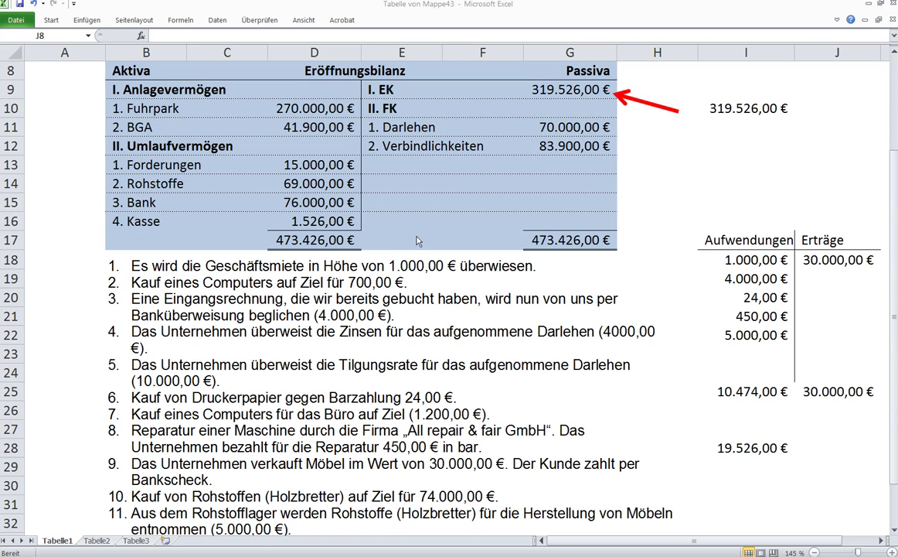
# Switch to Aufgabe.docx in Word and look up the original balance sheet above the Geschäftsvorfälle
pyautogui.moveTo(124, 551)
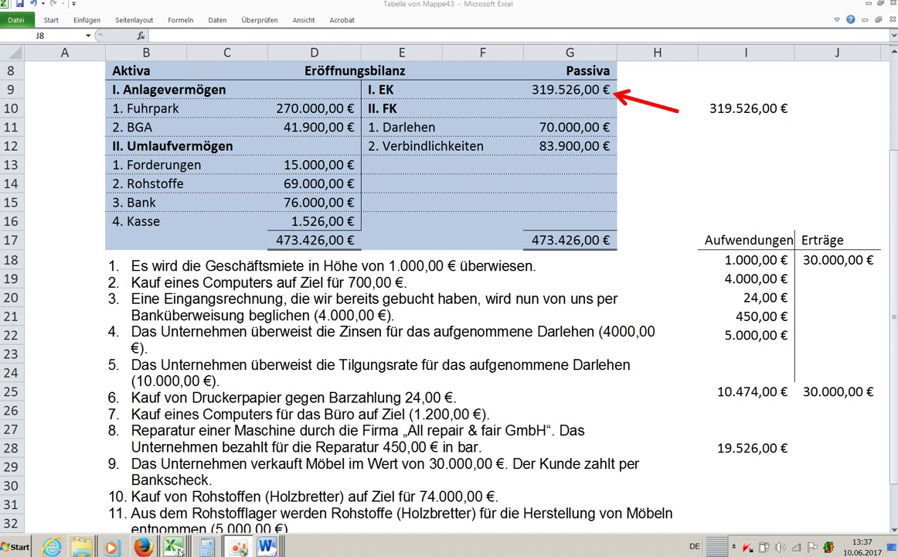
pyautogui.moveTo(266, 547)
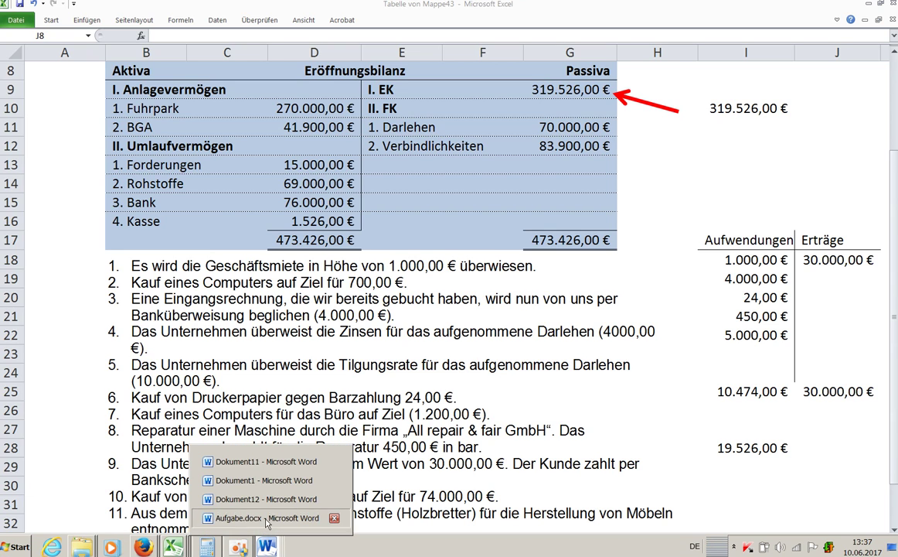
pyautogui.click(270, 471)
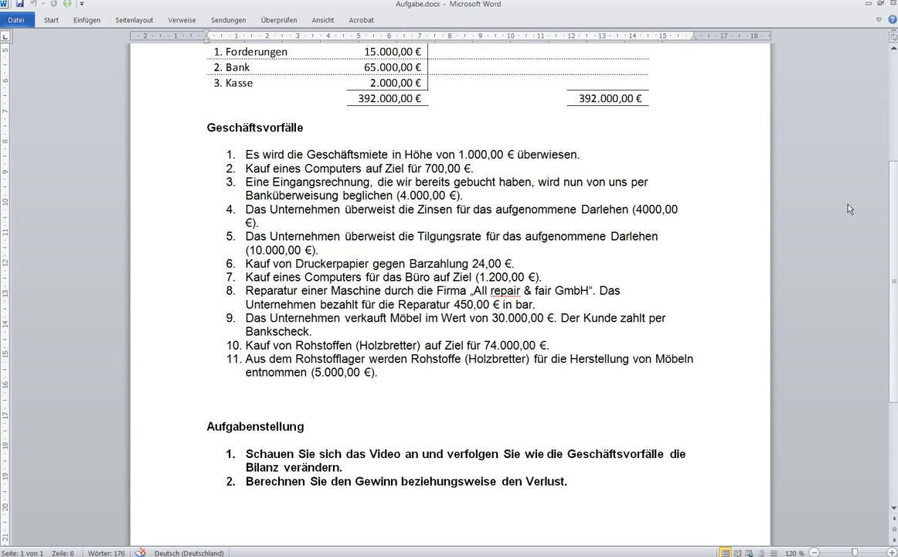
pyautogui.scroll(4, 696, 149)
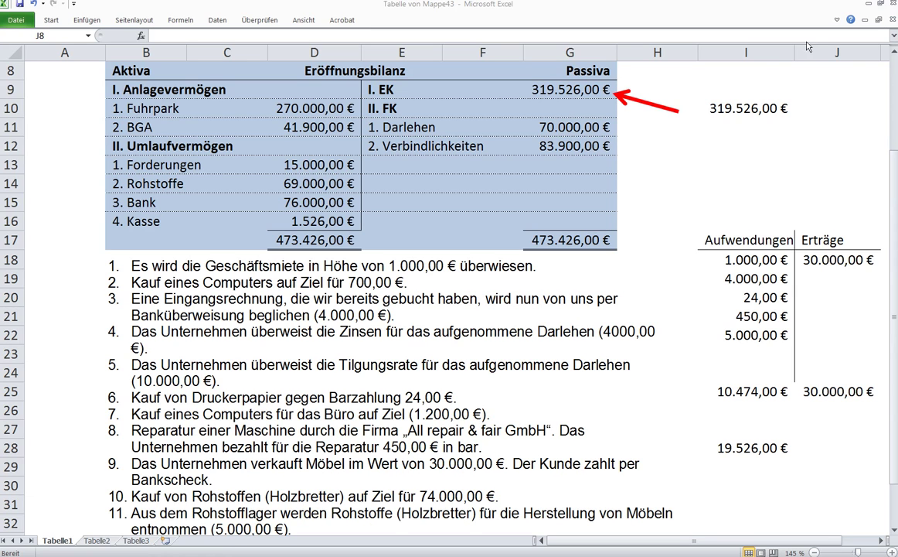
# Back in the Excel balance sheet workbook, enter 300000 in cell I9, directly above the 319.526,00 € equity figure
pyautogui.click(734, 89)
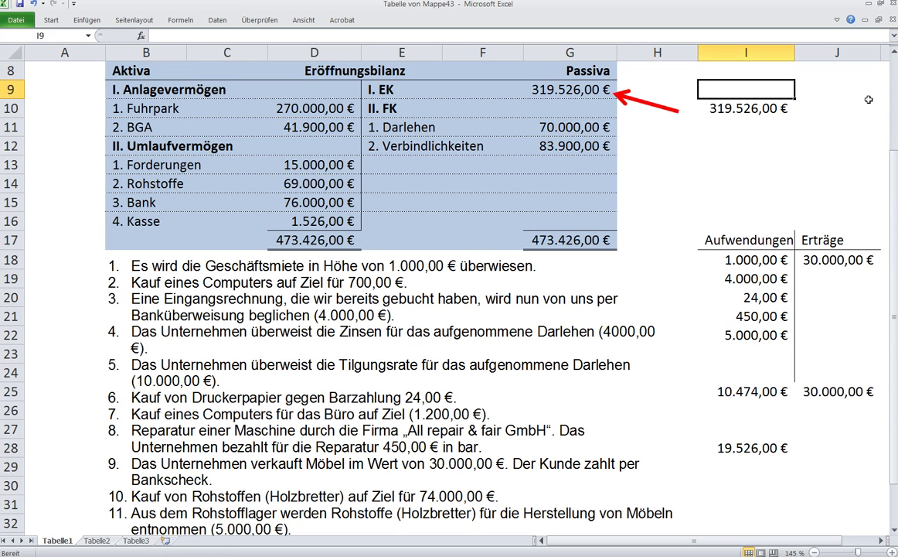
pyautogui.write('300')
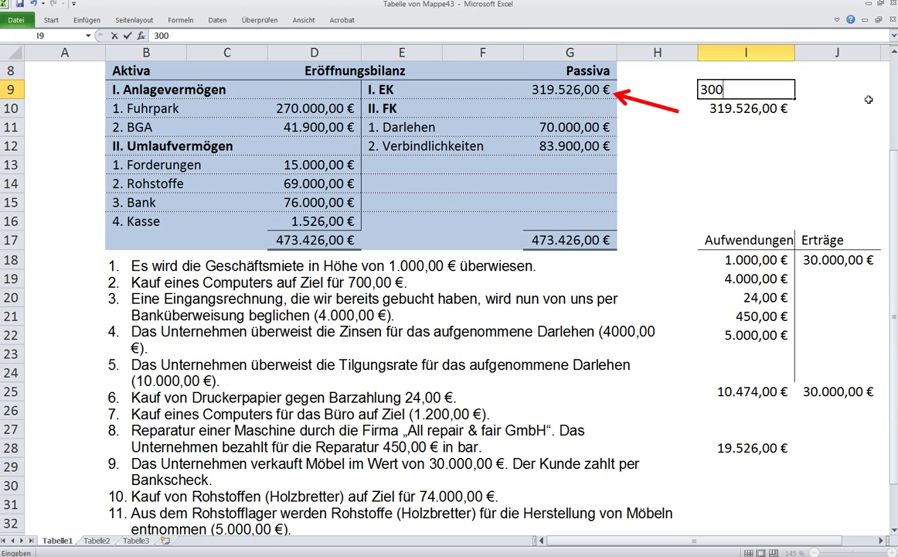
pyautogui.write('000')
pyautogui.click(865, 71)
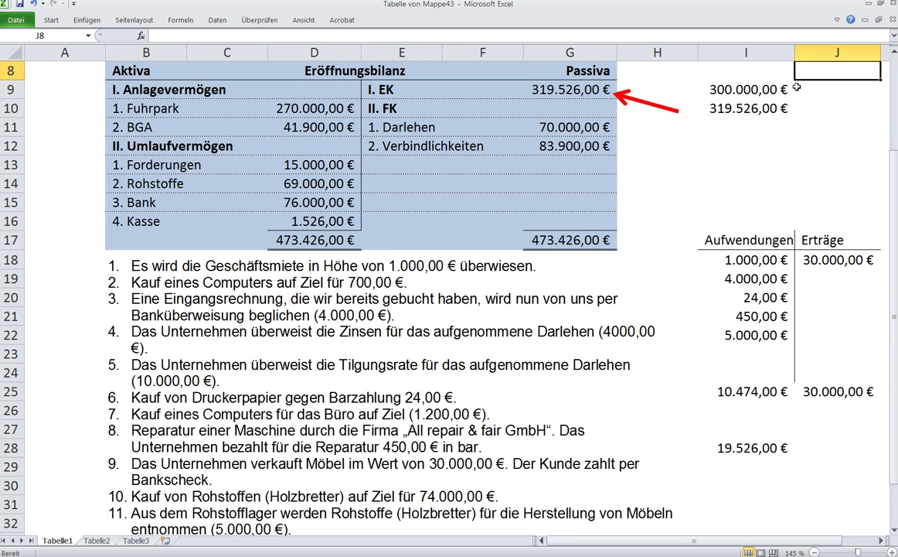
# Calculate the change in equity in I12 with =I10-I9 and compare it with the profit formula in I28
pyautogui.click(745, 146)
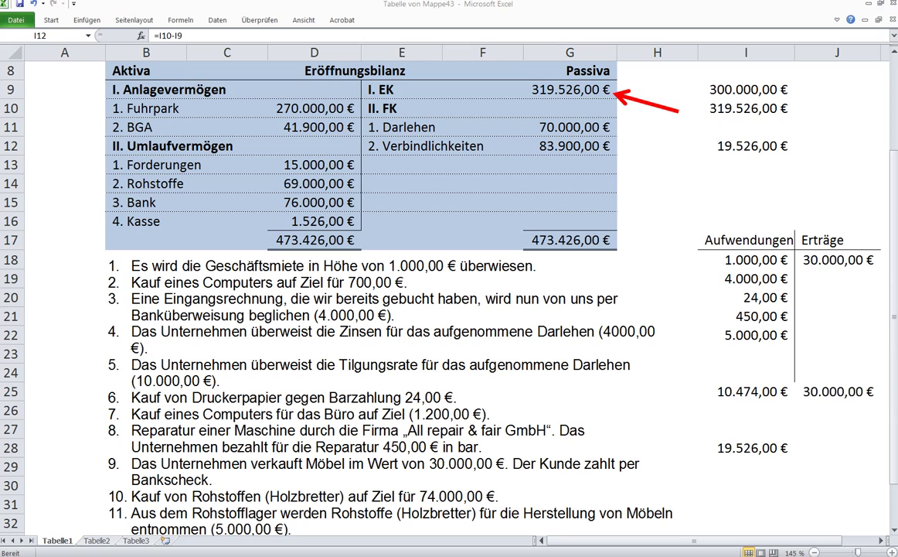
pyautogui.click(775, 146)
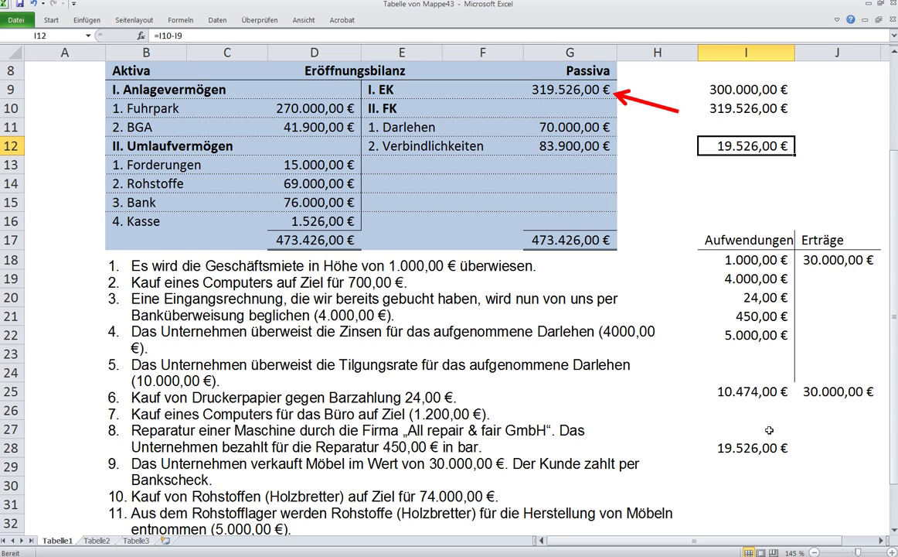
pyautogui.click(746, 447)
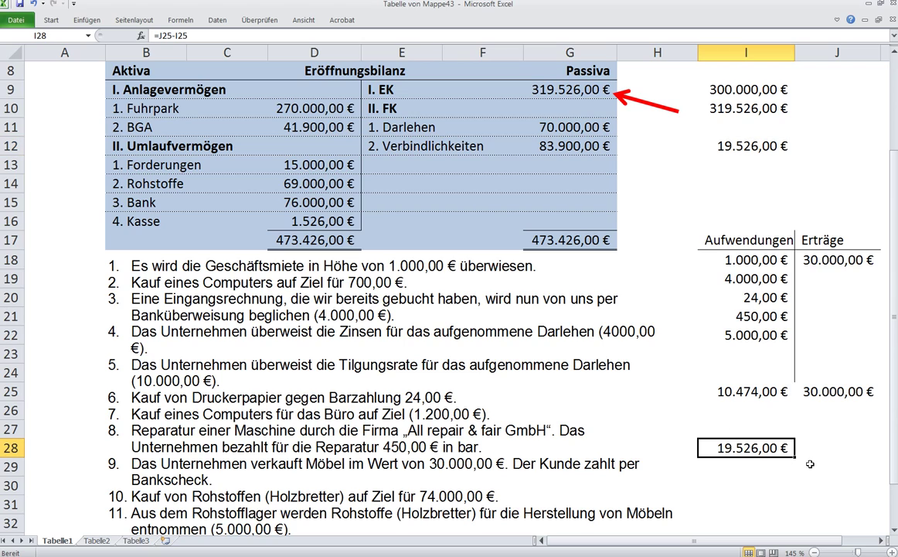